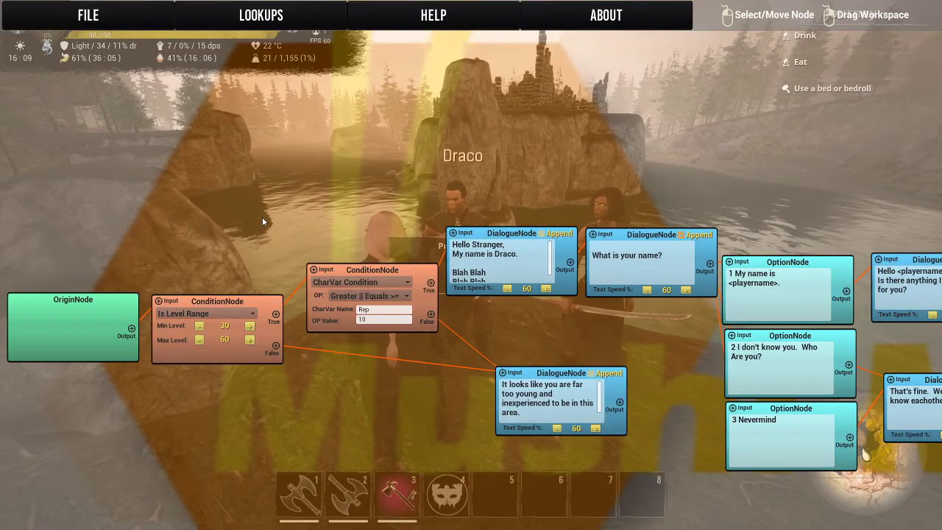
- Pan Draco's dialogue graph until OriginNode and the first condition checks sit at the lower left
left_click_drag(262, 217, 177, 220)
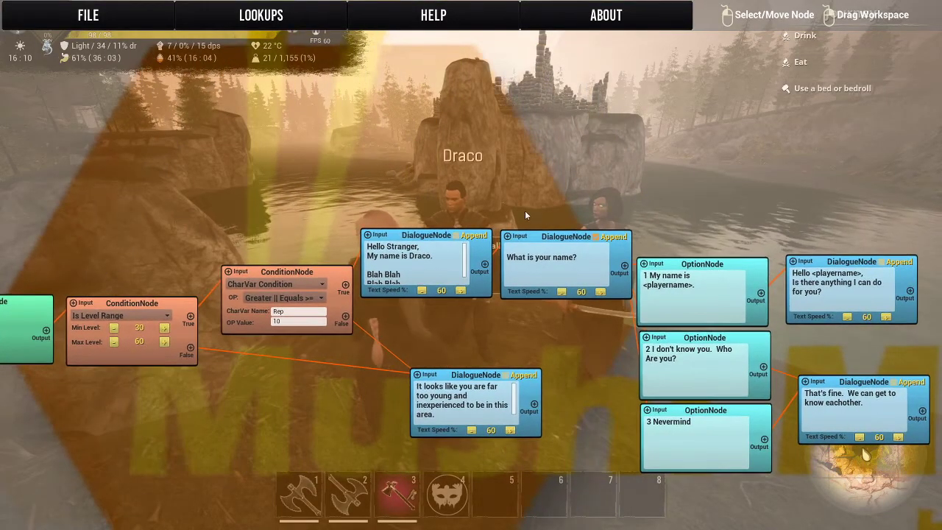
scroll(526, 211, "down", 3)
scroll(509, 314, "up", 3)
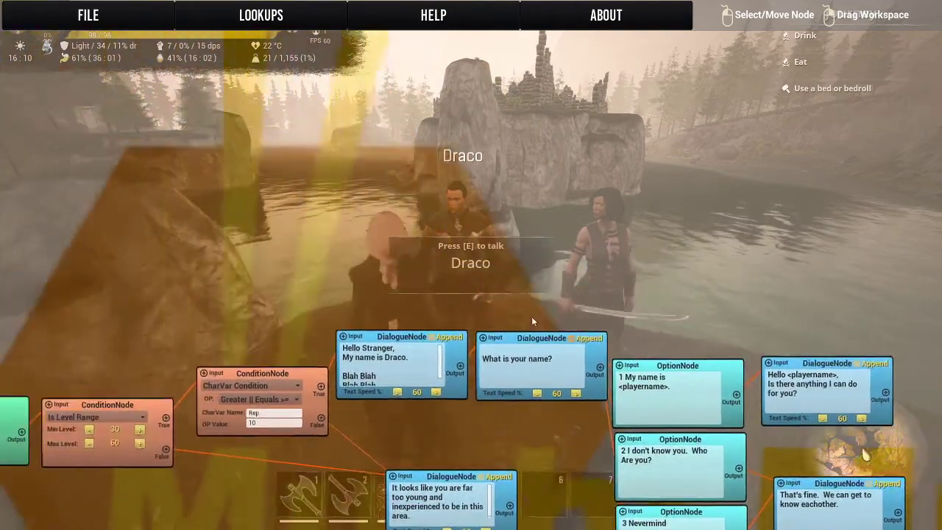
left_click_drag(508, 314, 724, 258)
left_click_drag(343, 173, 347, 250)
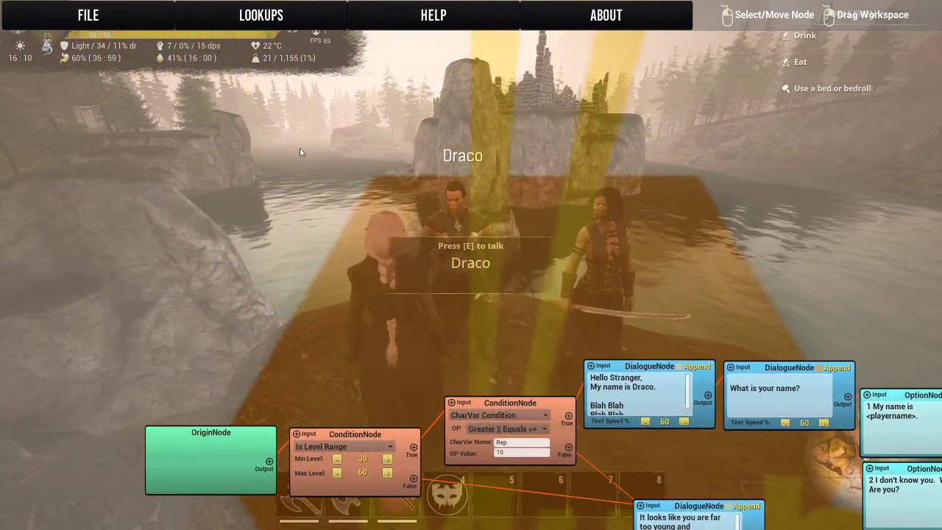
right_click(282, 137)
- Add a New Action Node from the context menu, nudge it down, and set its action to None
right_click(282, 137)
right_click(252, 130)
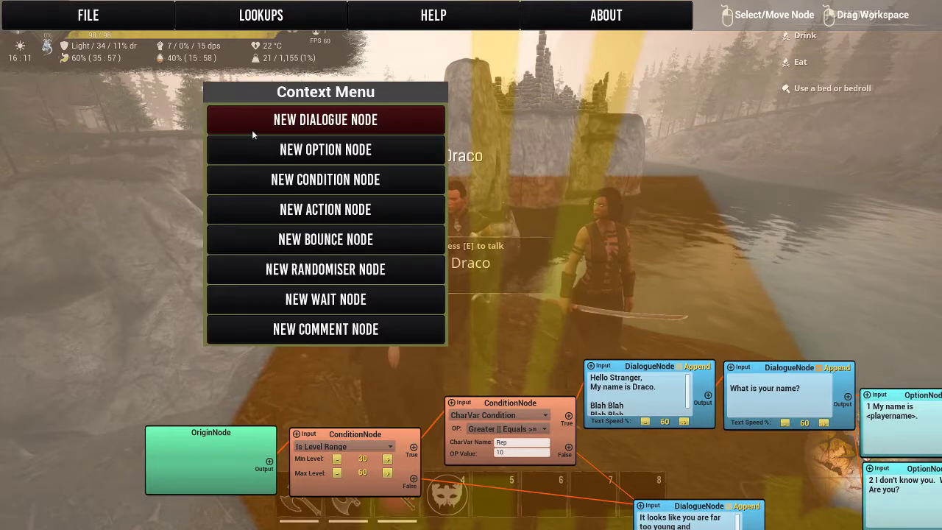
left_click(253, 211)
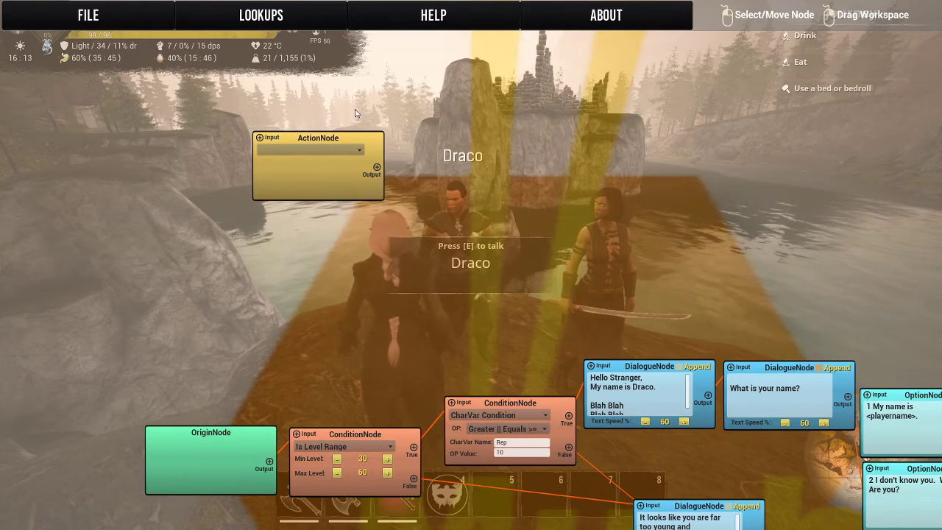
left_click_drag(284, 154, 282, 170)
left_click(283, 169)
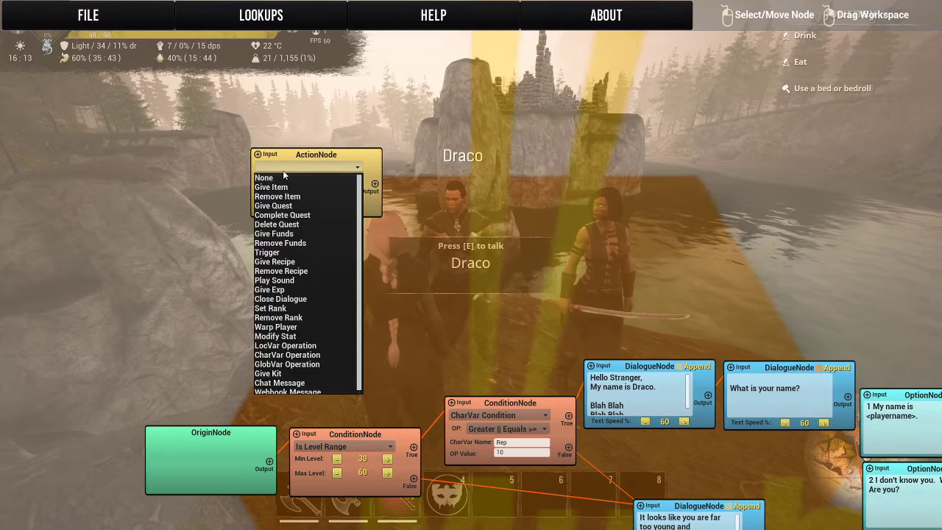
scroll(280, 215, "down", 1)
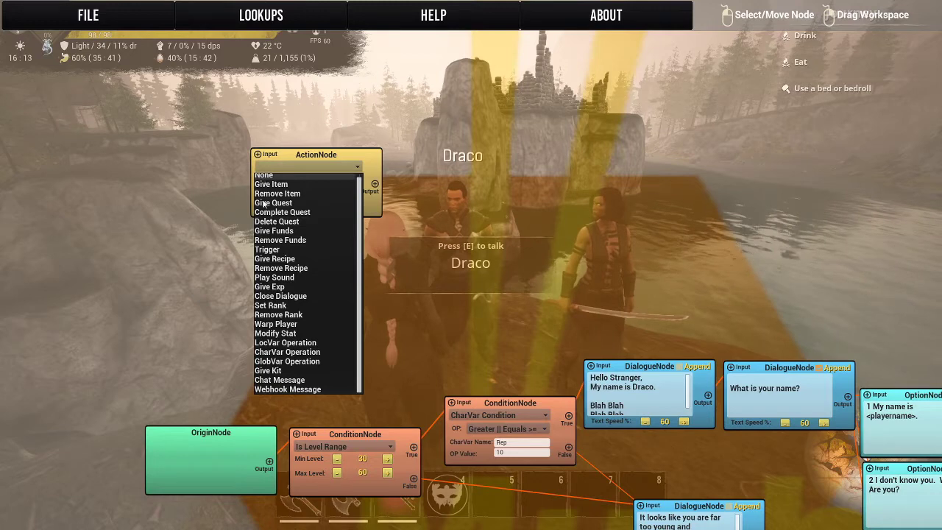
scroll(292, 205, "up", 1)
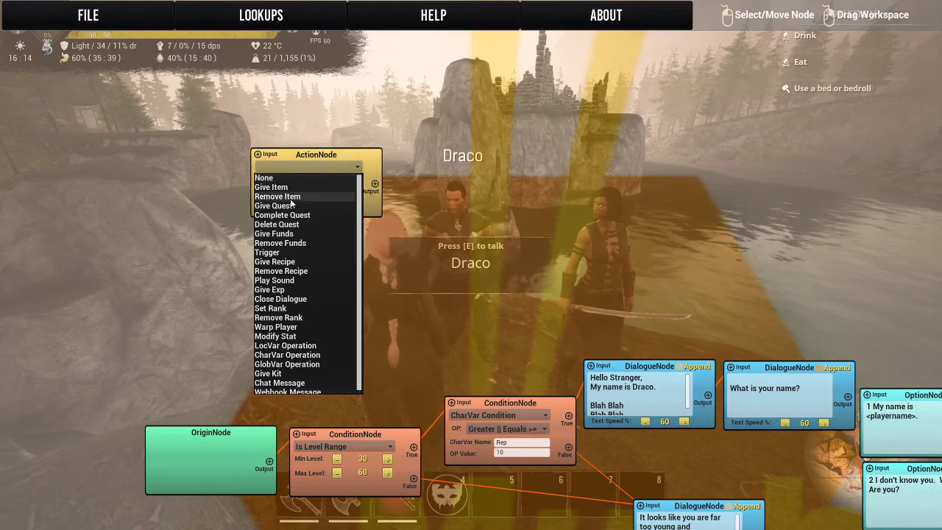
left_click(291, 178)
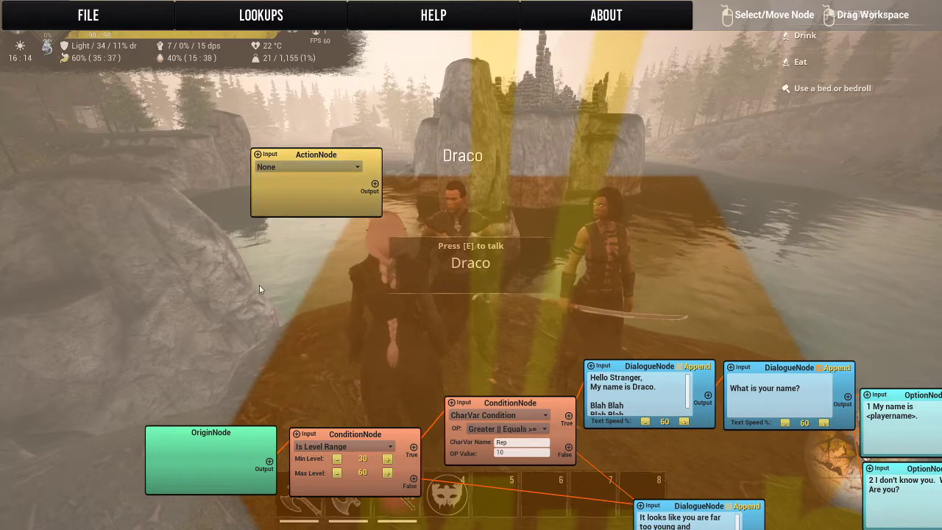
- Try Give Item, Give Quest, then Complete Quest with player notification turned on
left_click(308, 168)
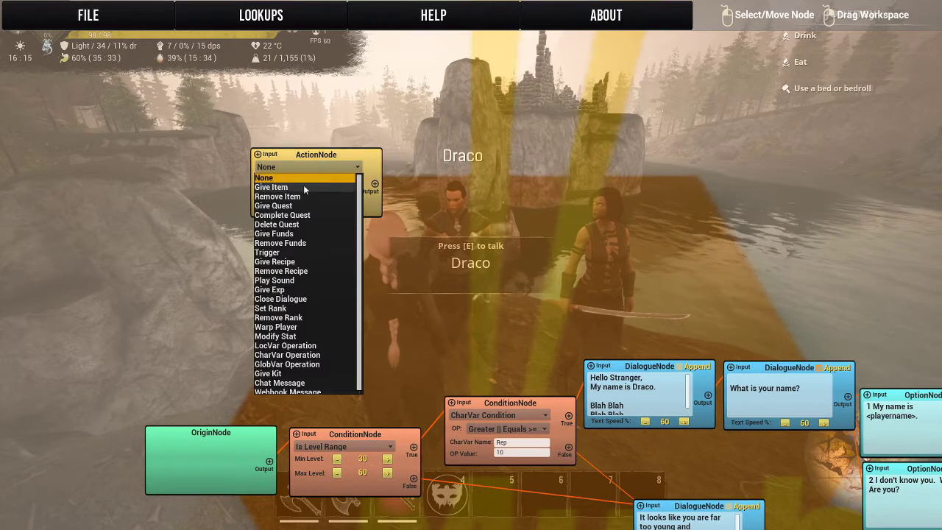
left_click(305, 188)
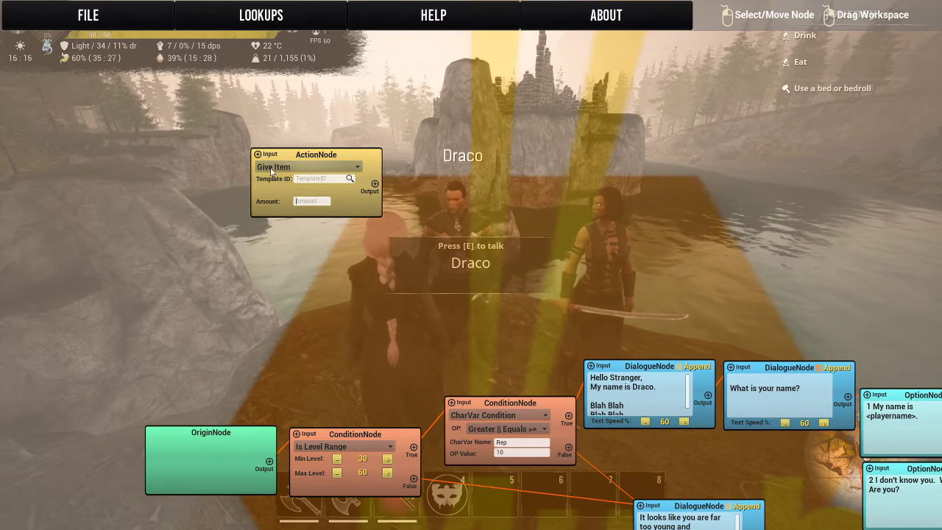
left_click(303, 167)
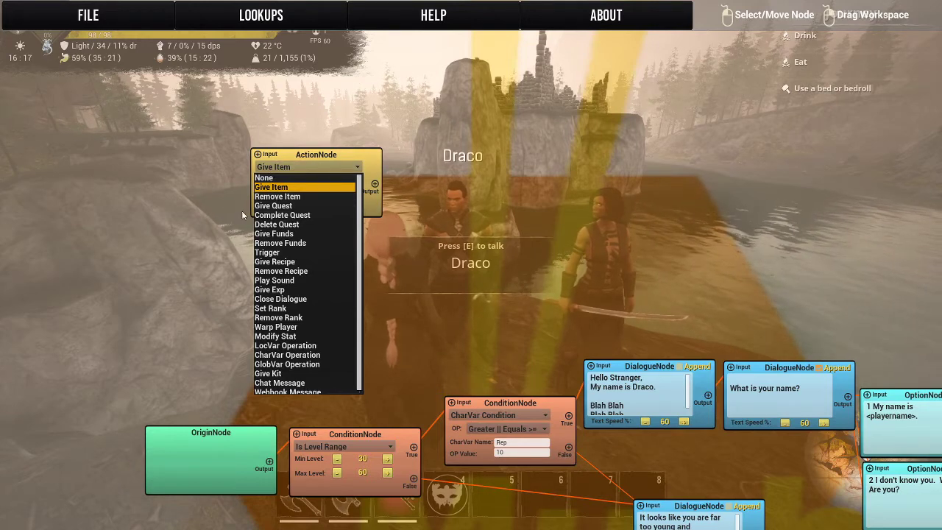
left_click(319, 207)
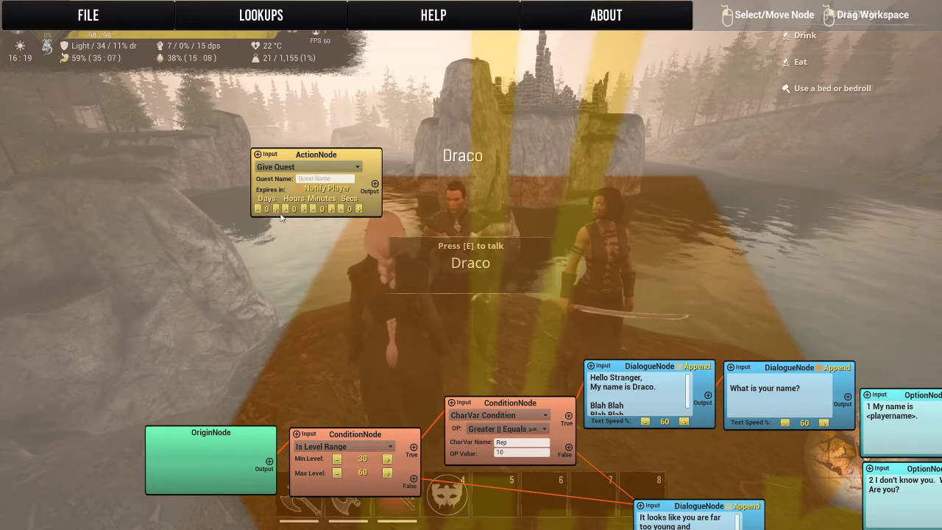
left_click(274, 171)
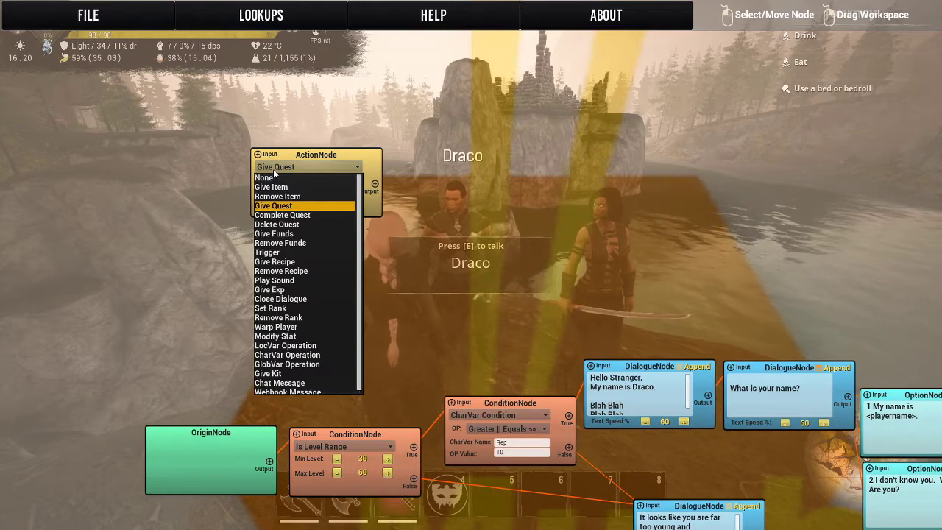
left_click(316, 214)
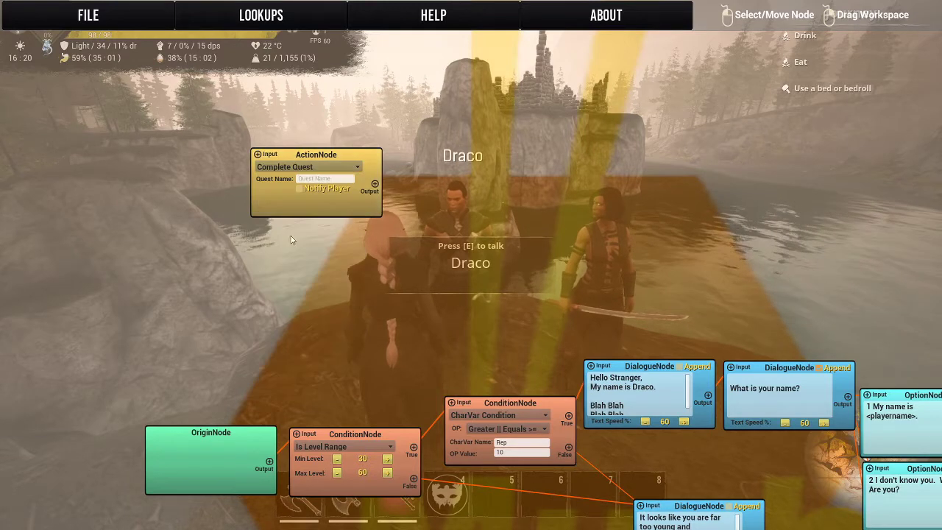
left_click(312, 190)
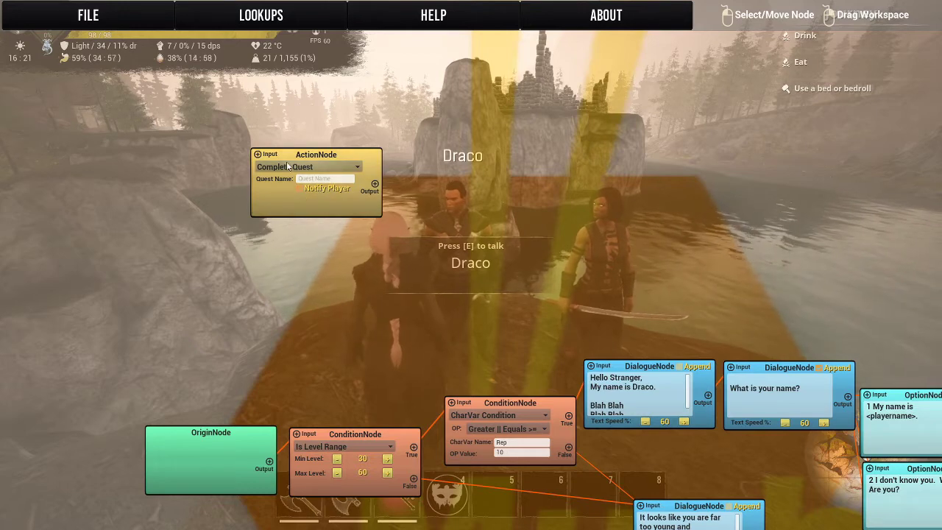
- Switch through Delete Quest, Give Funds and Remove Funds, ending on Trigger
left_click(307, 168)
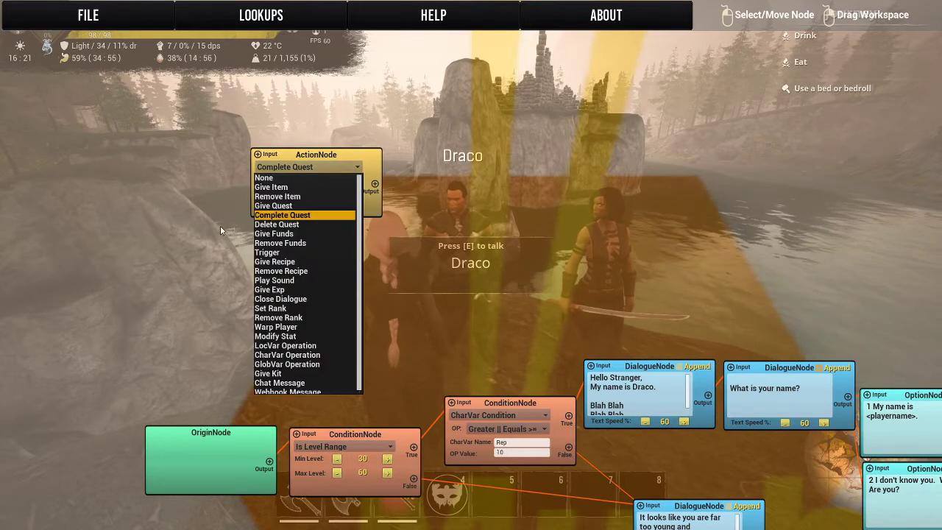
left_click(283, 224)
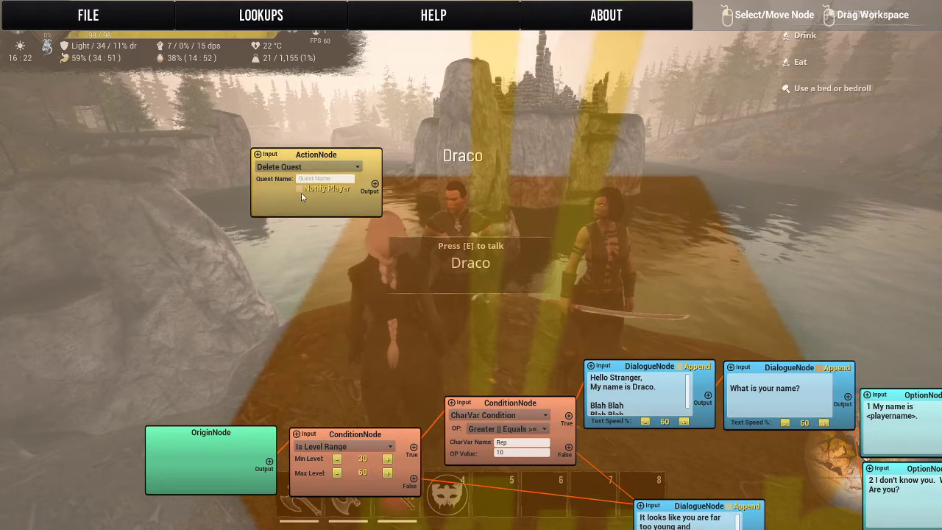
left_click(285, 168)
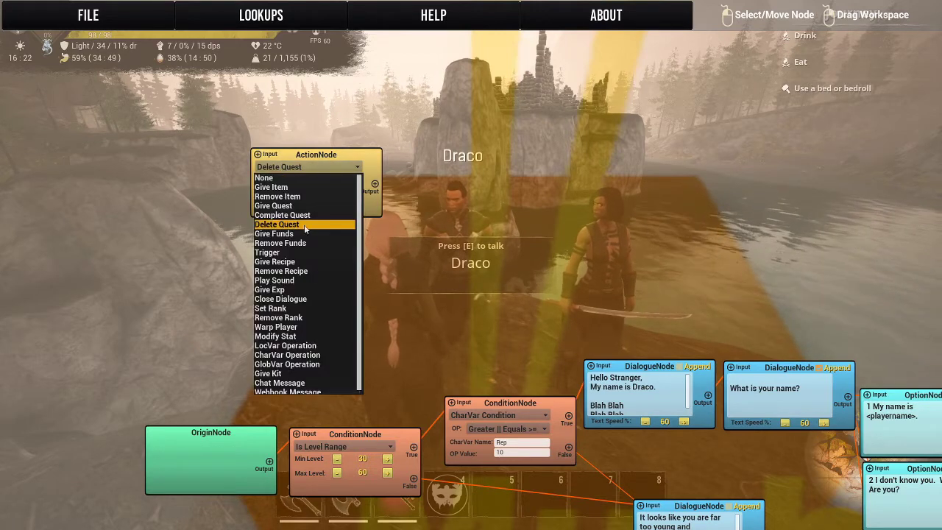
left_click(272, 234)
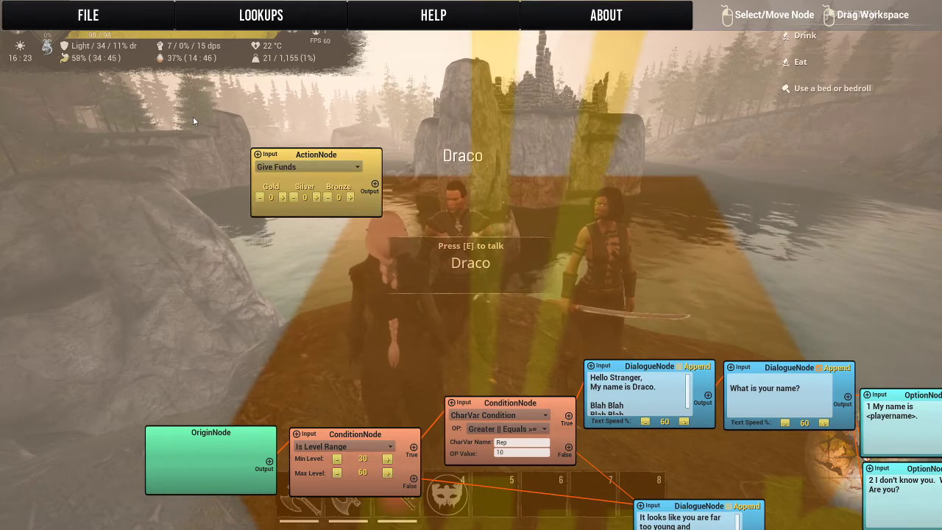
left_click(292, 168)
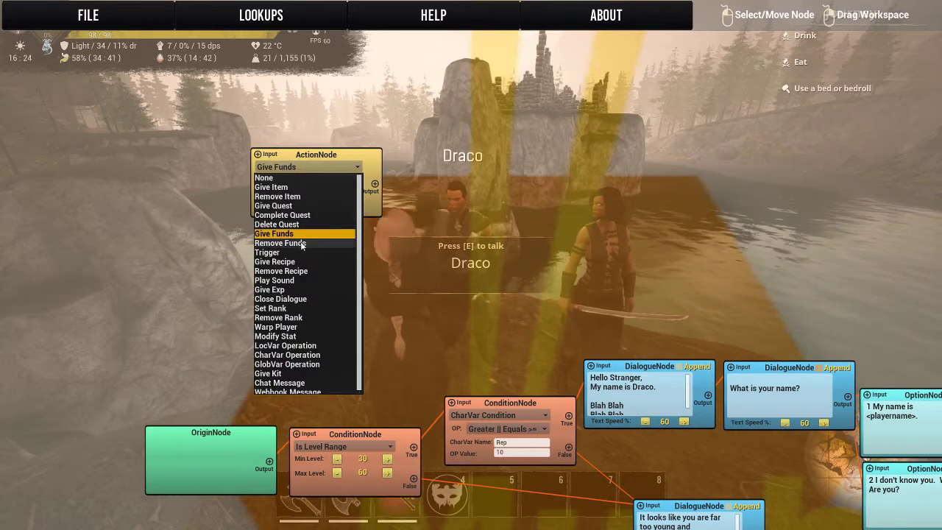
left_click(302, 244)
left_click(297, 167)
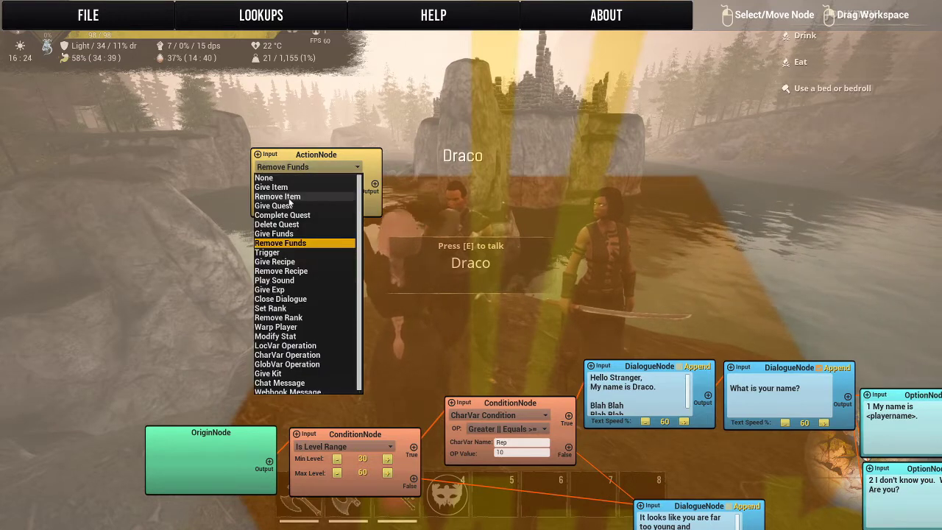
left_click(266, 253)
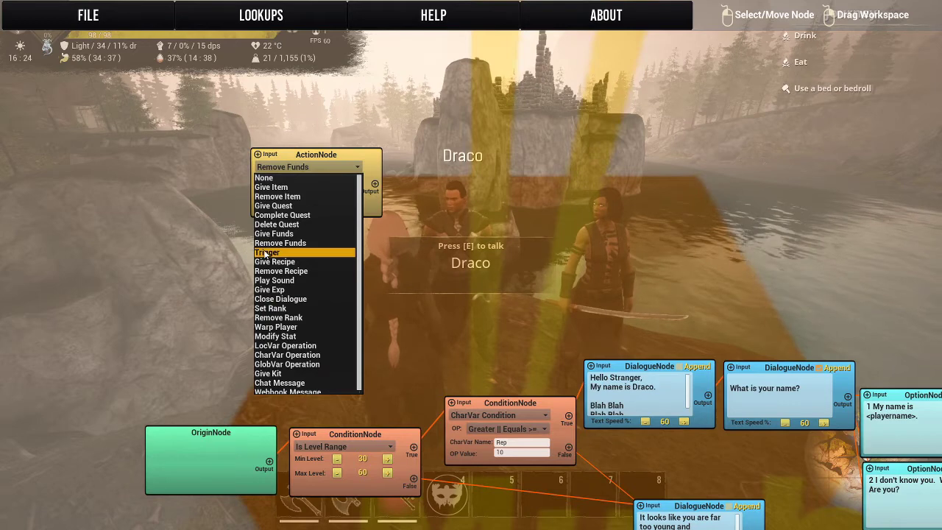
left_click(266, 253)
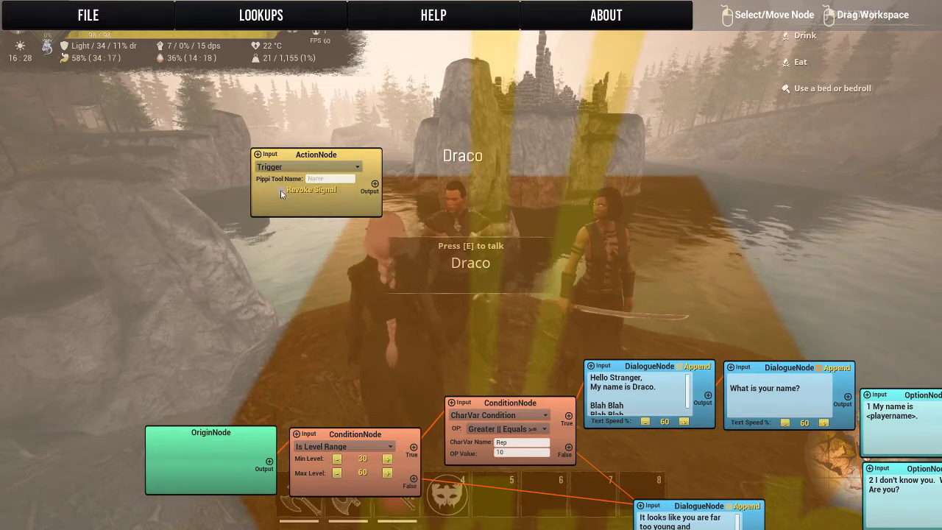
- Try Give Recipe, then leave the action node on Remove Recipe
left_click(293, 168)
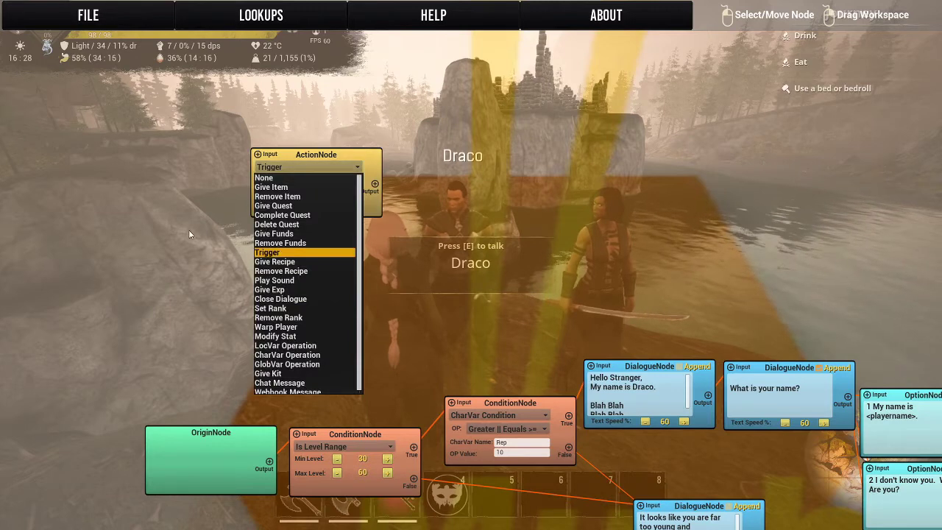
left_click(269, 262)
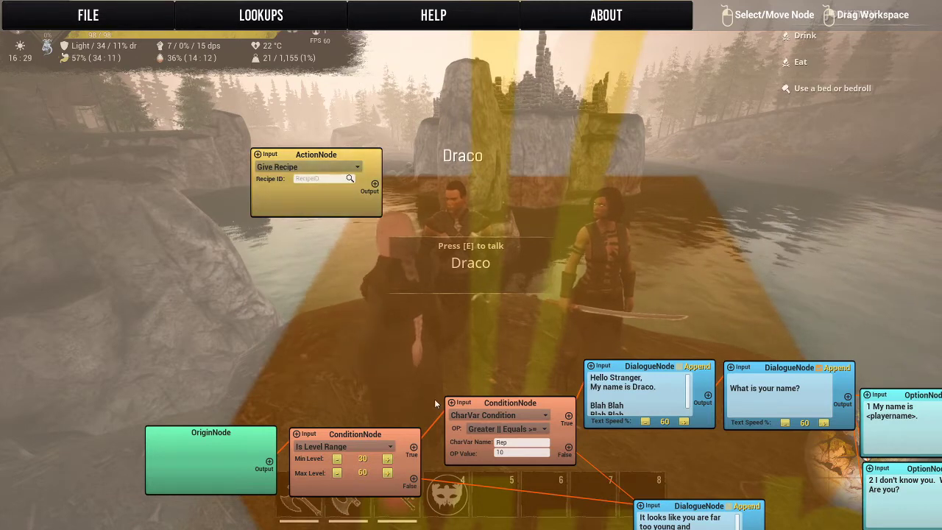
left_click(282, 167)
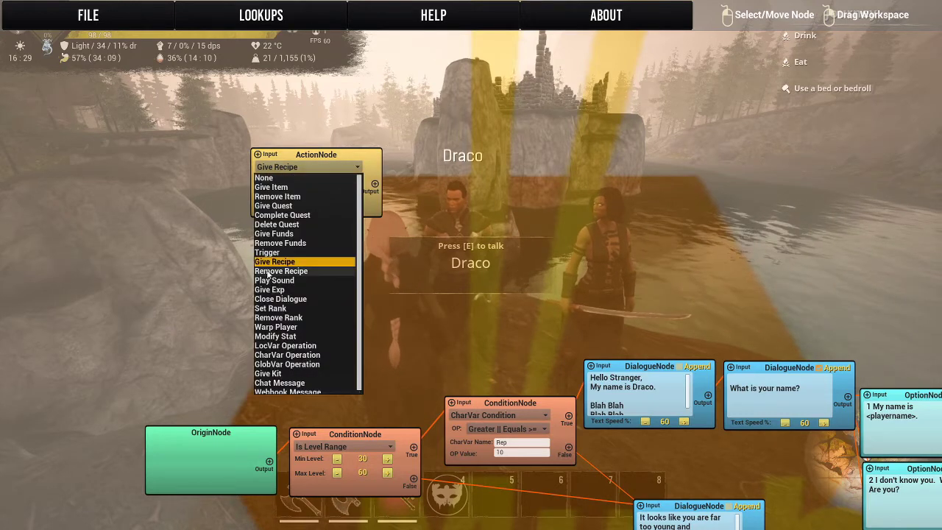
left_click(287, 274)
left_click(298, 167)
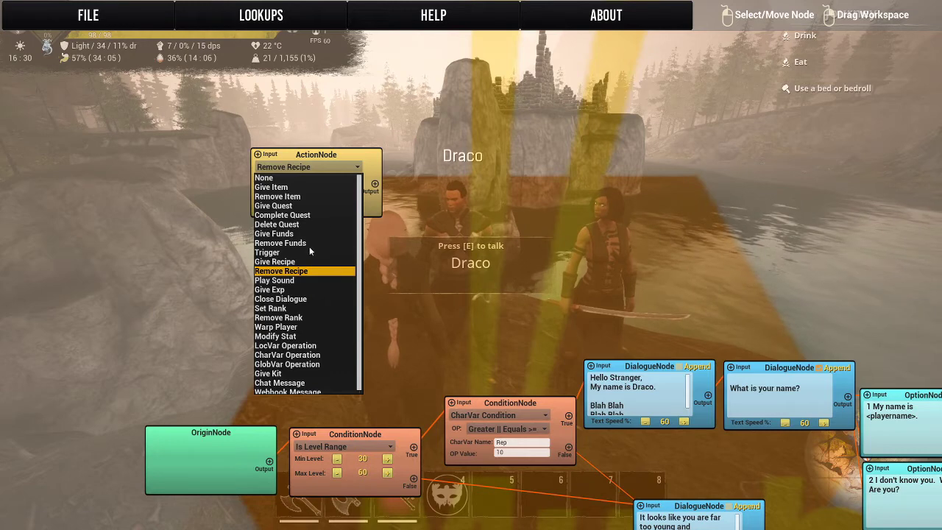
left_click(315, 168)
- Switch through Play Sound and Give Exp, then set the action to Close Dialogue
left_click(307, 167)
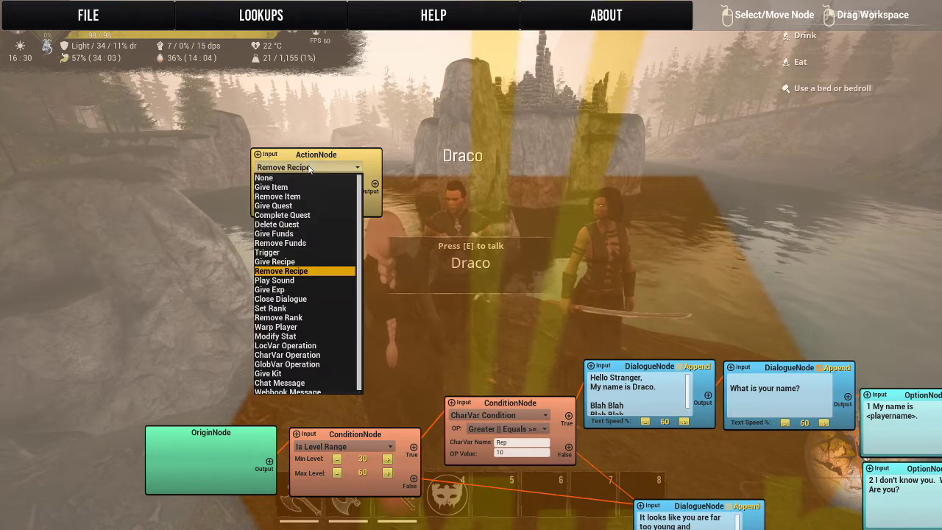
left_click(270, 281)
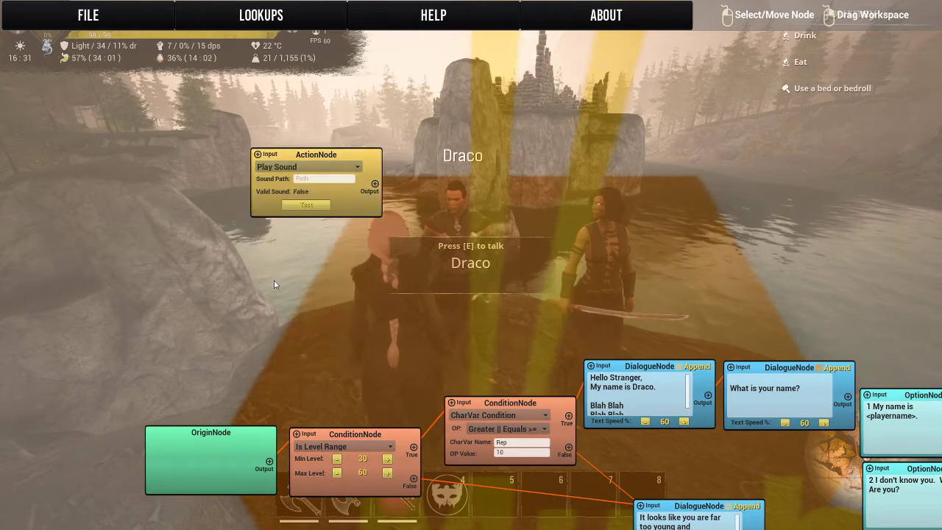
left_click(267, 169)
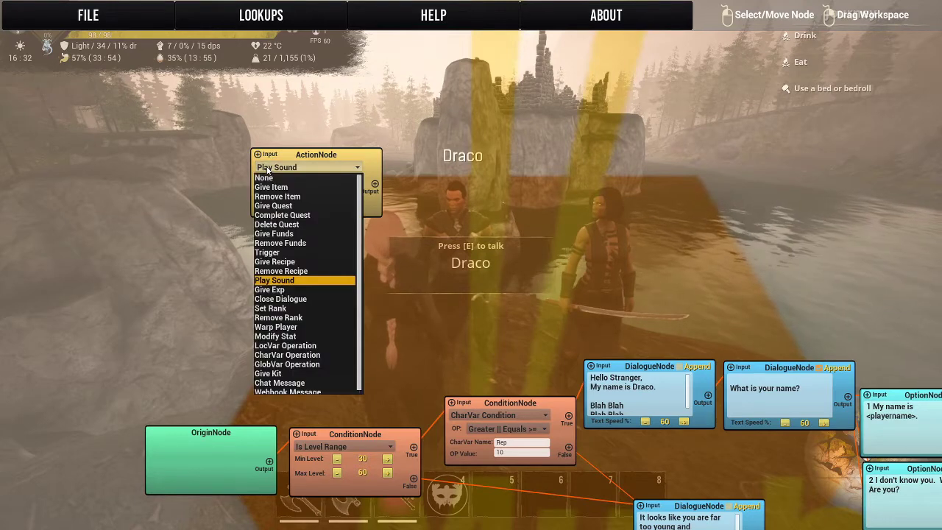
left_click(259, 290)
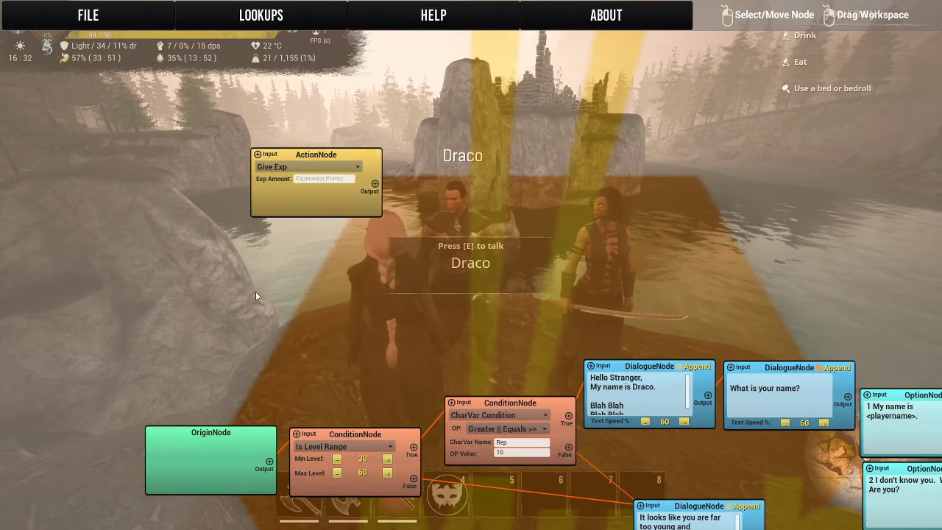
left_click(281, 168)
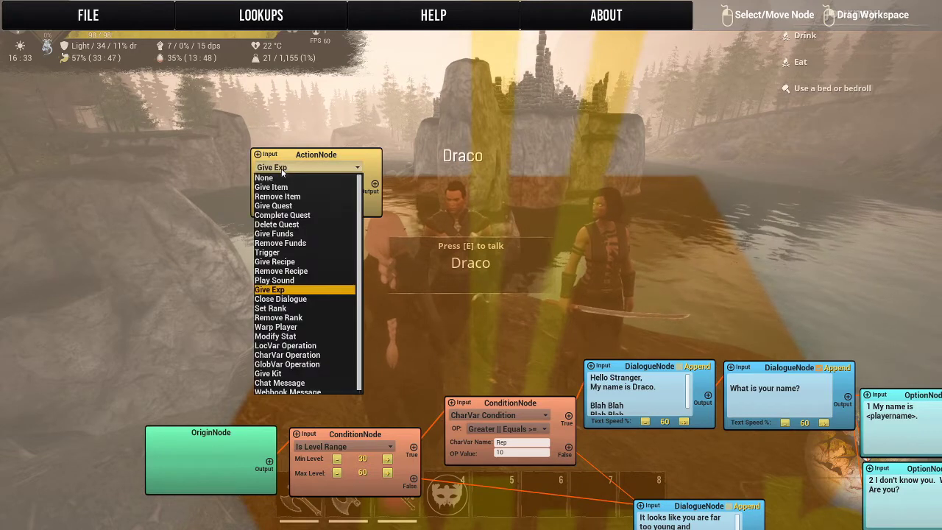
left_click(295, 300)
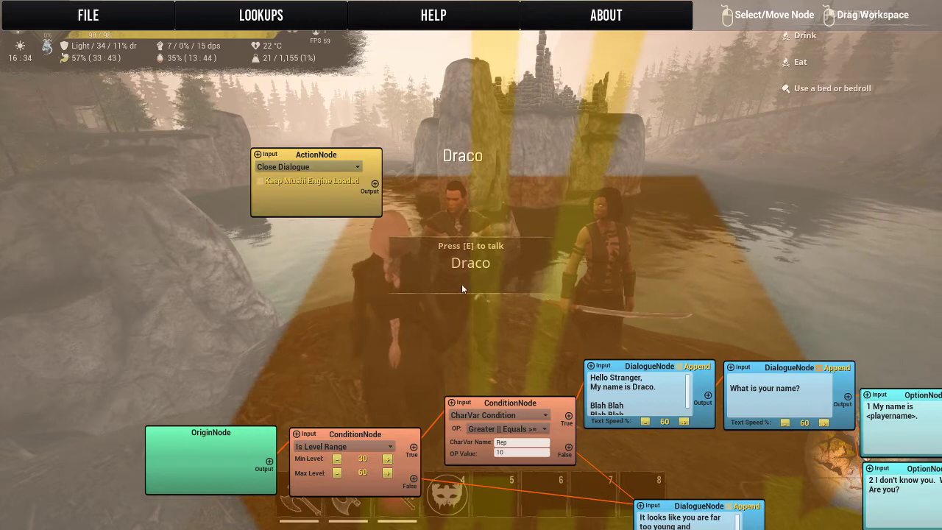
left_click_drag(413, 263, 337, 270)
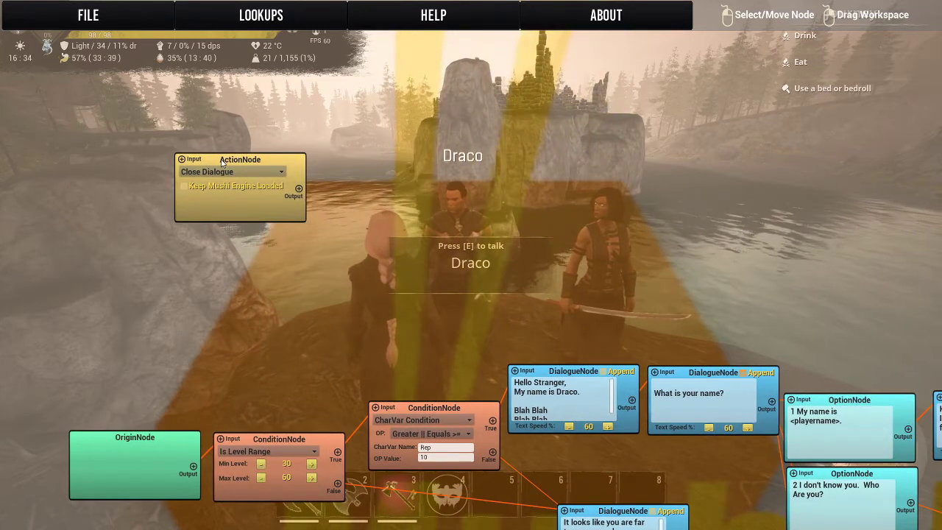
- Drag the Close Dialogue node beside the option nodes and 'Is there anything I can do for you?'
left_click_drag(222, 162, 801, 274)
left_click_drag(593, 264, 146, 120)
left_click_drag(326, 133, 659, 253)
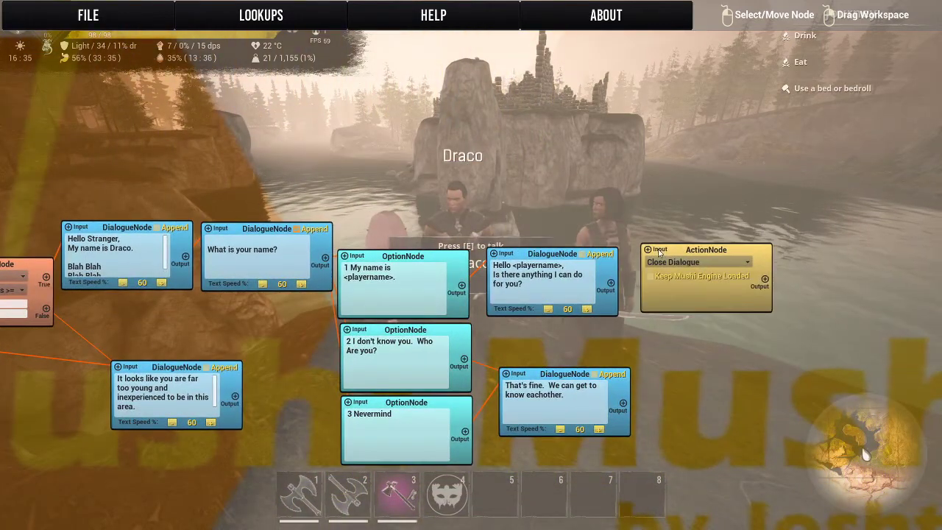
left_click_drag(372, 198, 344, 192)
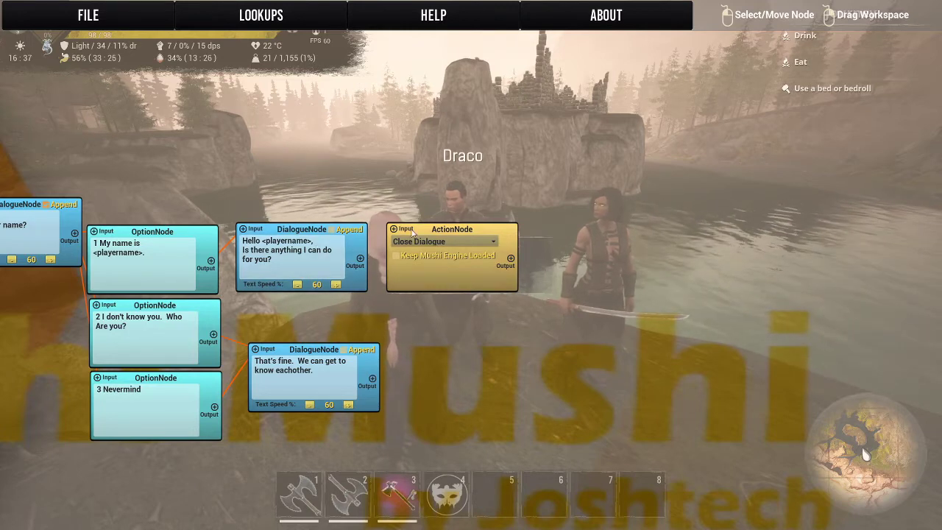
left_click_drag(413, 234, 258, 48)
- Move the action node up-left and switch its action from Set Rank to Warp Player
left_click_drag(106, 140, 261, 237)
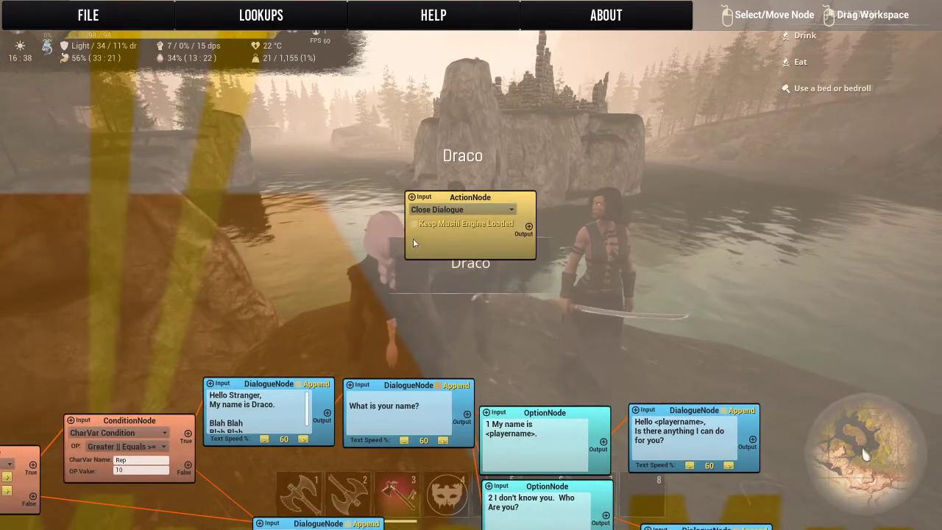
left_click(470, 213)
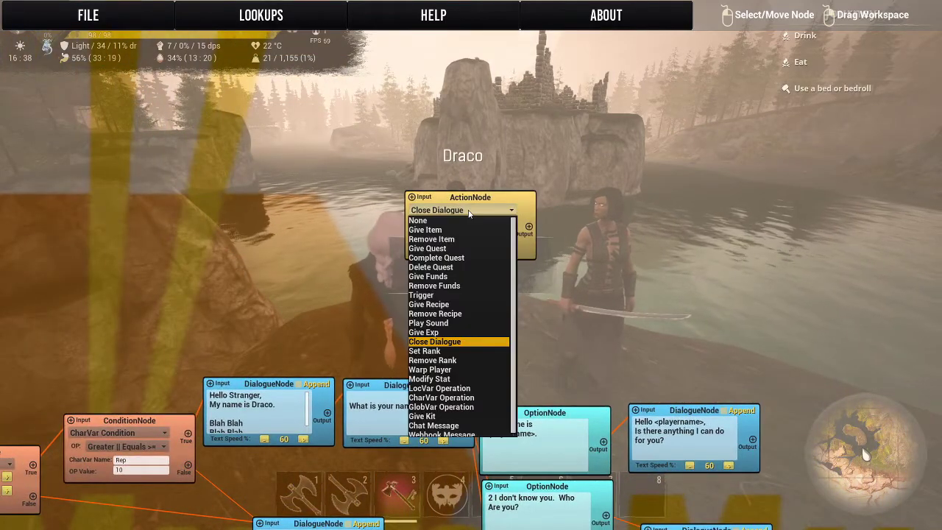
left_click(423, 351)
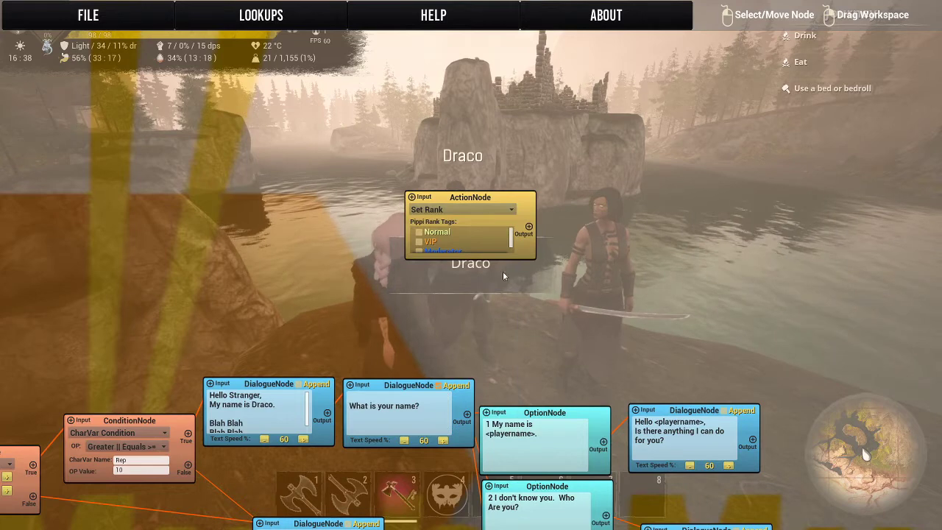
scroll(469, 243, "down", 2)
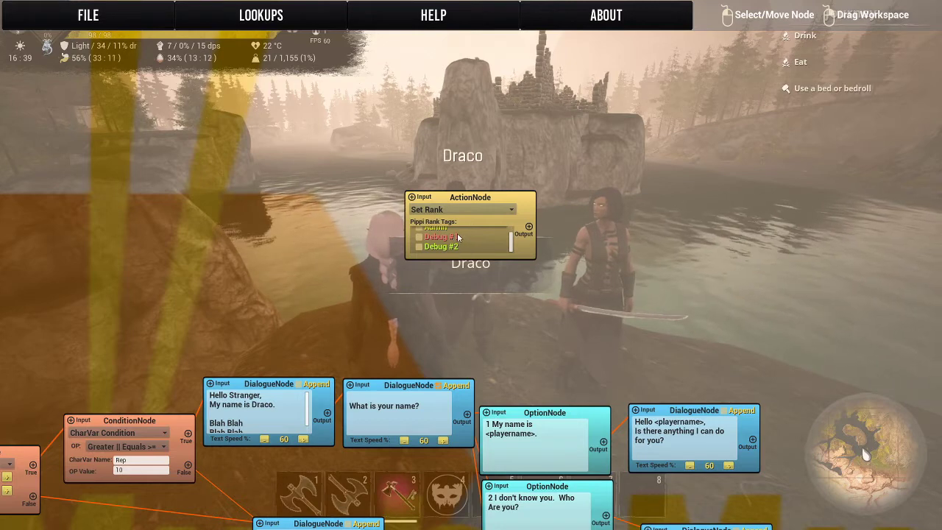
left_click(442, 211)
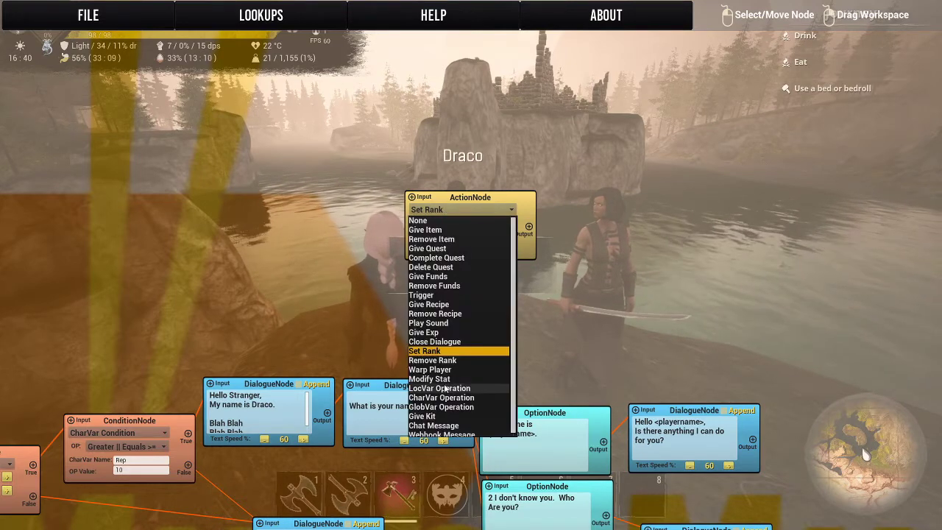
left_click(449, 212)
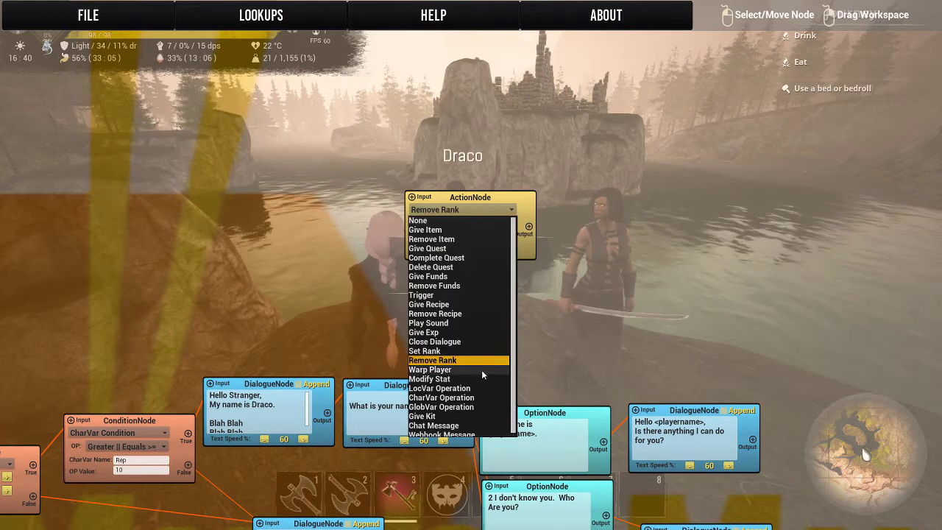
left_click(482, 369)
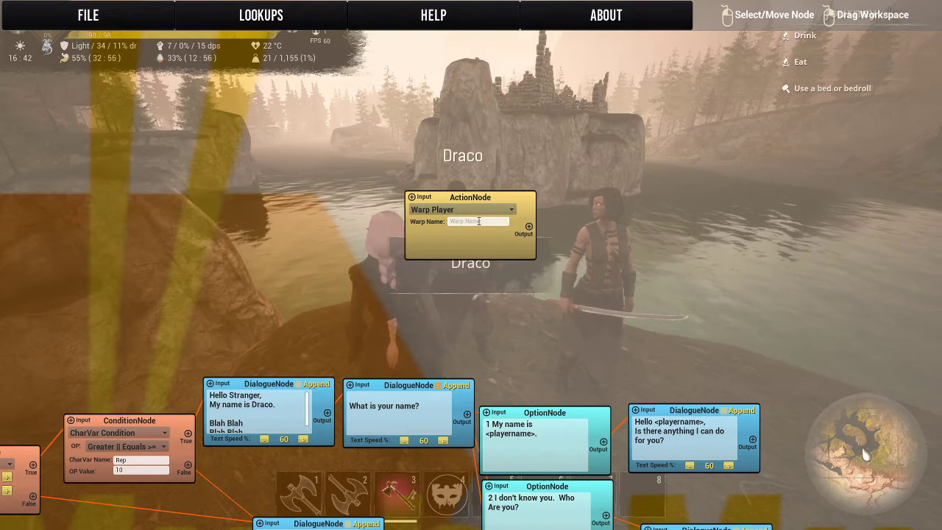
- Try Modify Stat with HealthCurrent as the stat, then switch to LocVar Operation
left_click(429, 211)
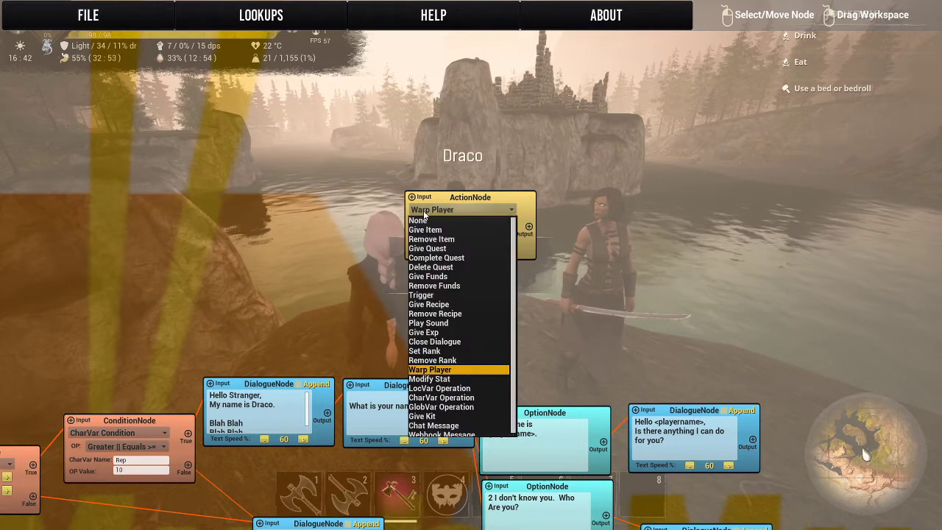
left_click(416, 379)
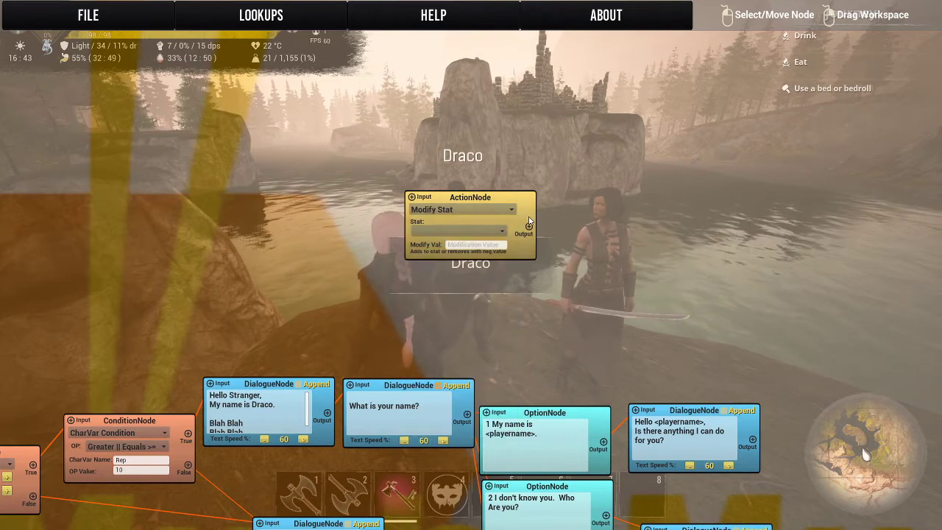
left_click(439, 231)
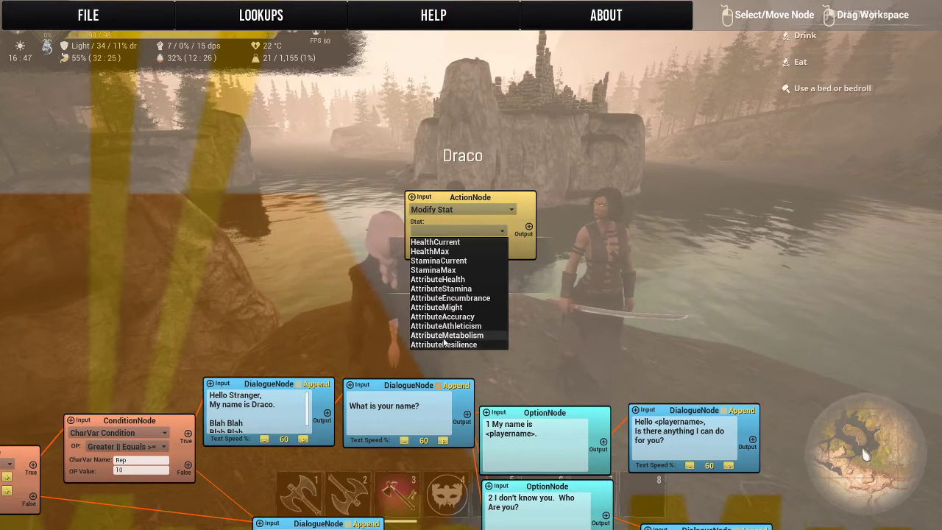
left_click(456, 242)
left_click(459, 233)
left_click(460, 210)
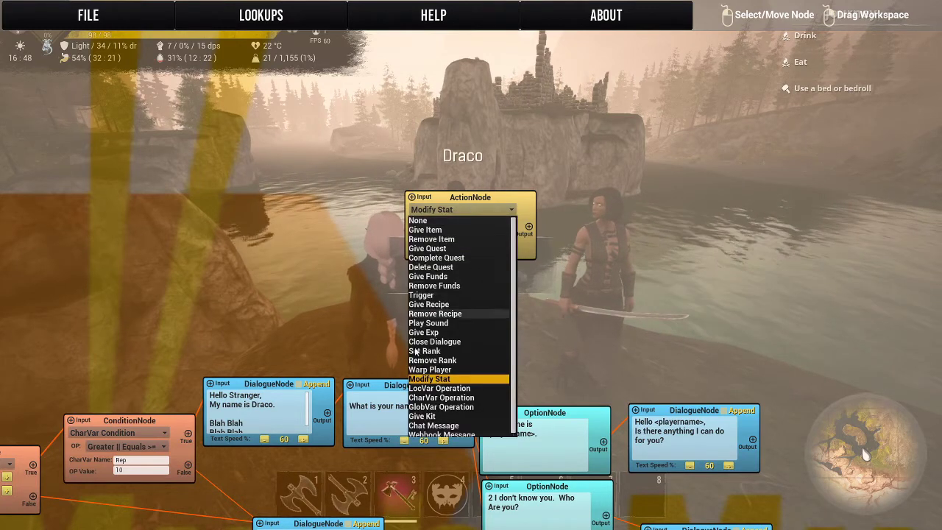
left_click(422, 388)
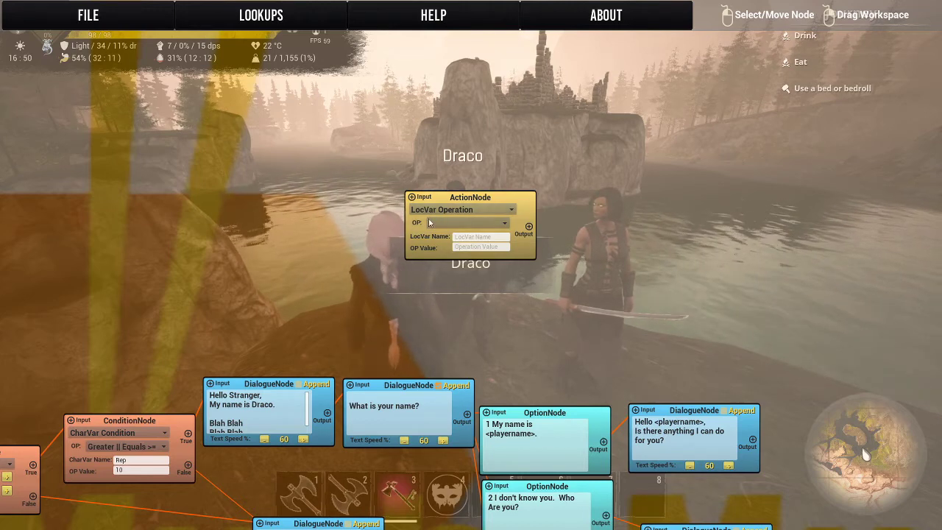
- Browse the LocVar OP operators without choosing, pan the graph, and bring up the action types
left_click(471, 222)
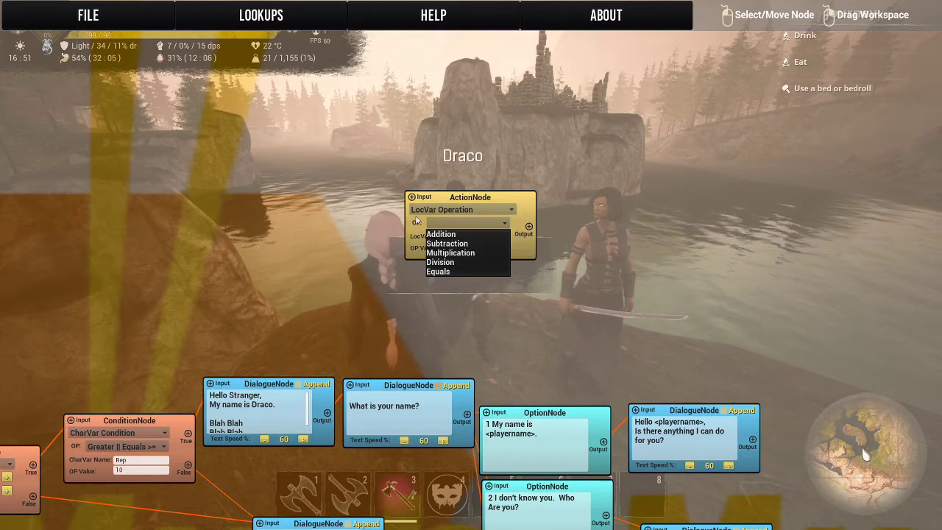
left_click(408, 247)
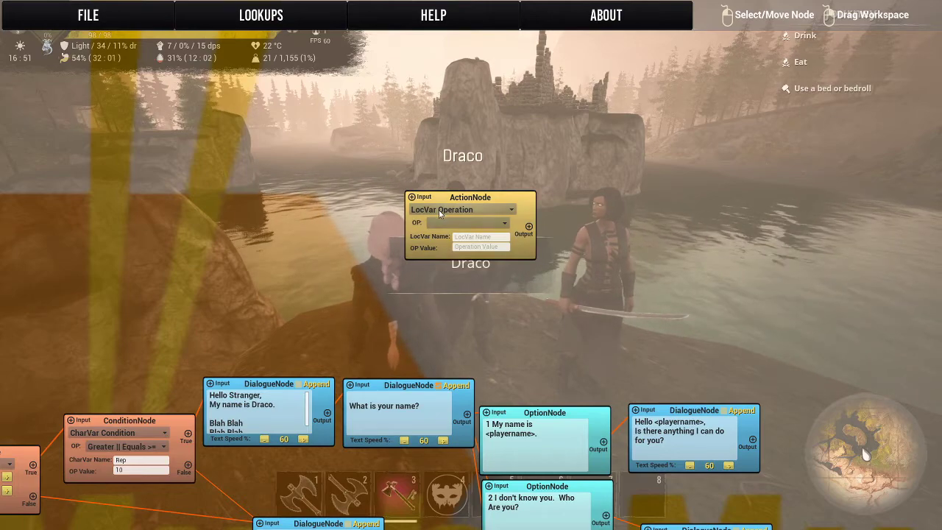
left_click(431, 229)
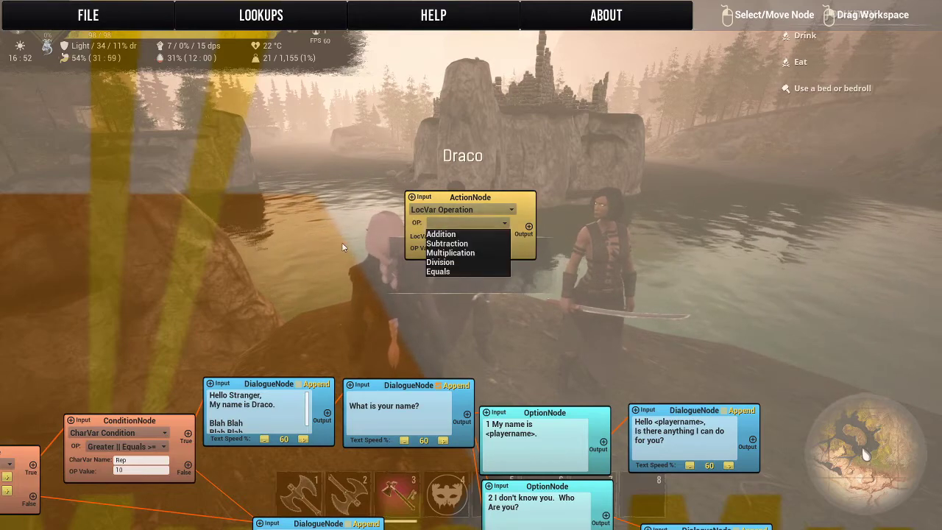
left_click_drag(368, 269, 484, 224)
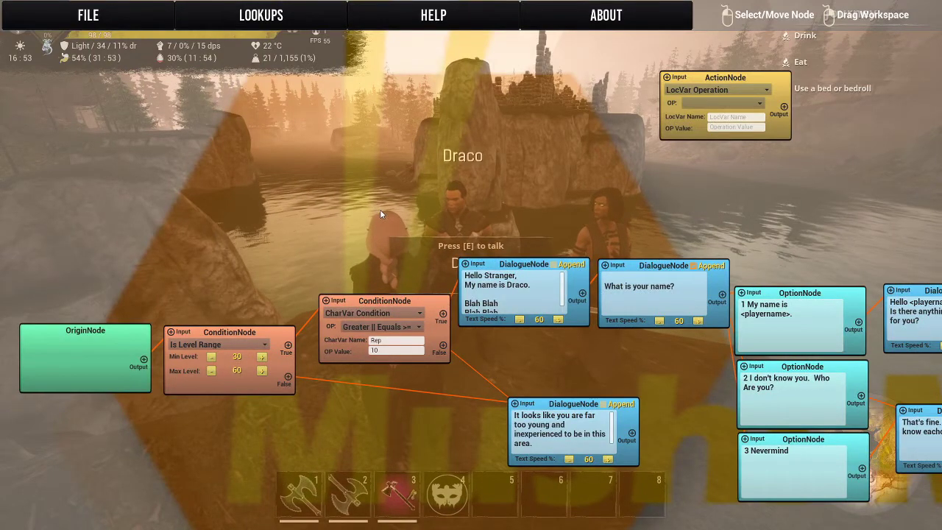
left_click_drag(381, 209, 358, 206)
left_click(488, 146)
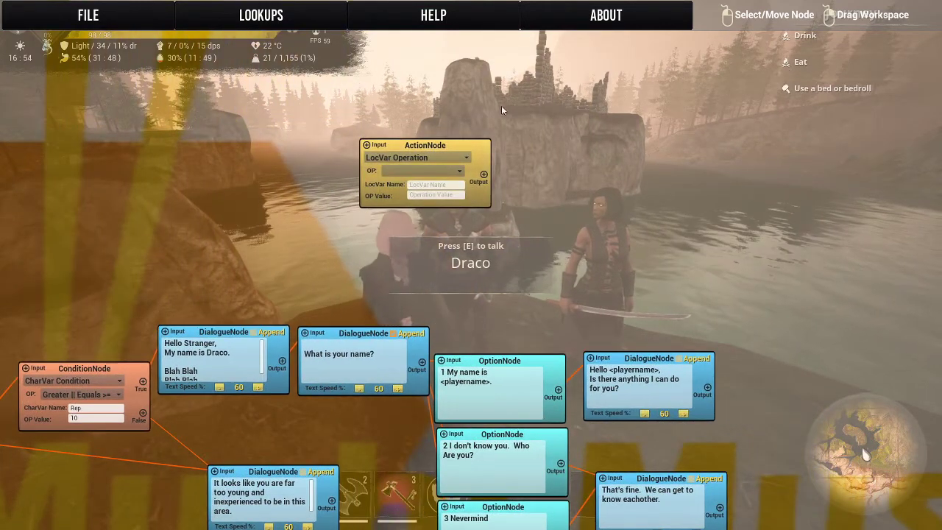
left_click_drag(419, 169, 394, 210)
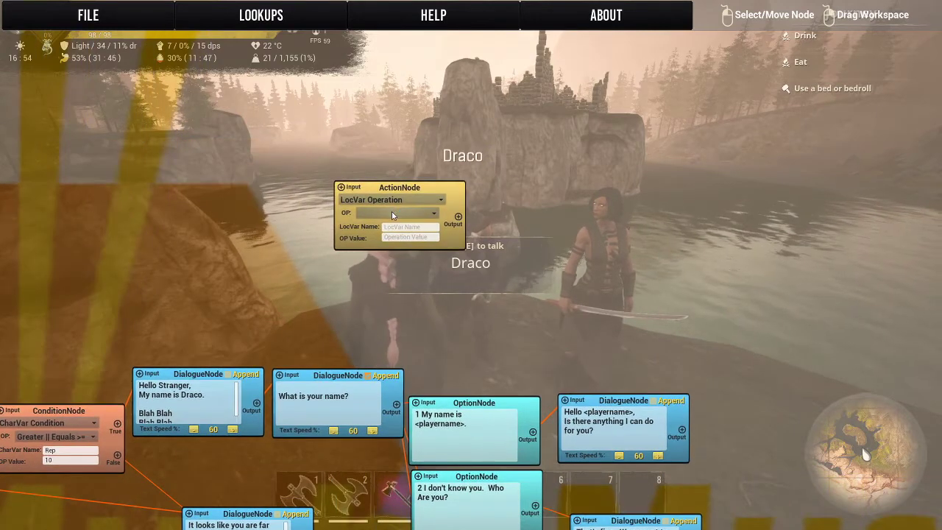
left_click(372, 200)
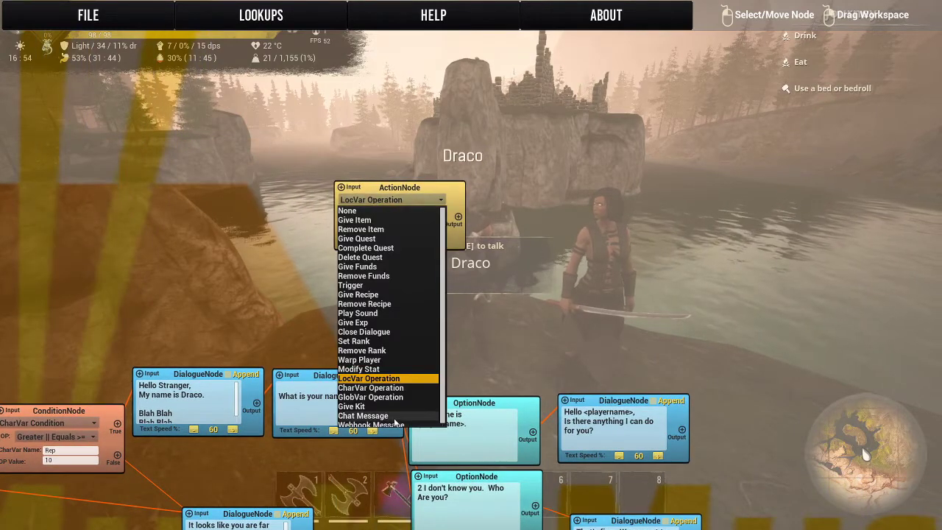
- Make the node a CharVar Operation adding 5 to CharVar Rep
left_click(370, 387)
left_click(398, 212)
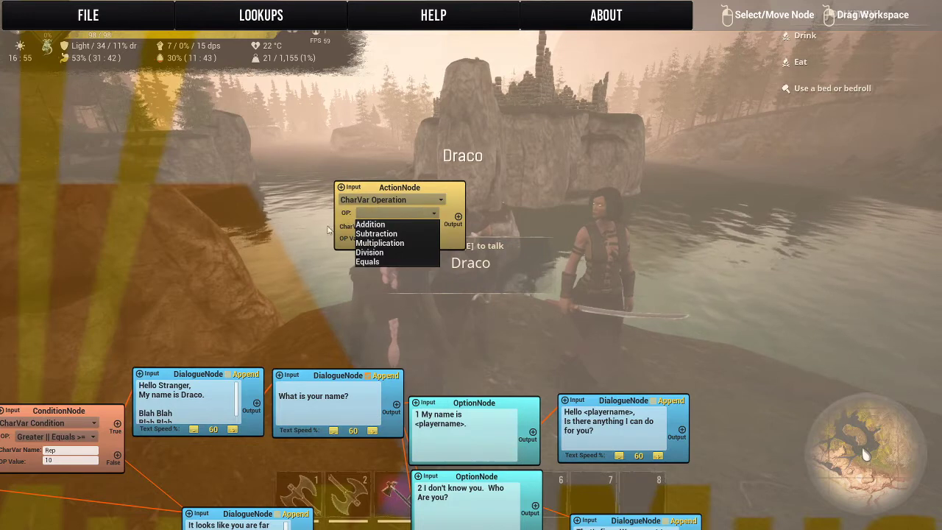
left_click(402, 224)
left_click(400, 228)
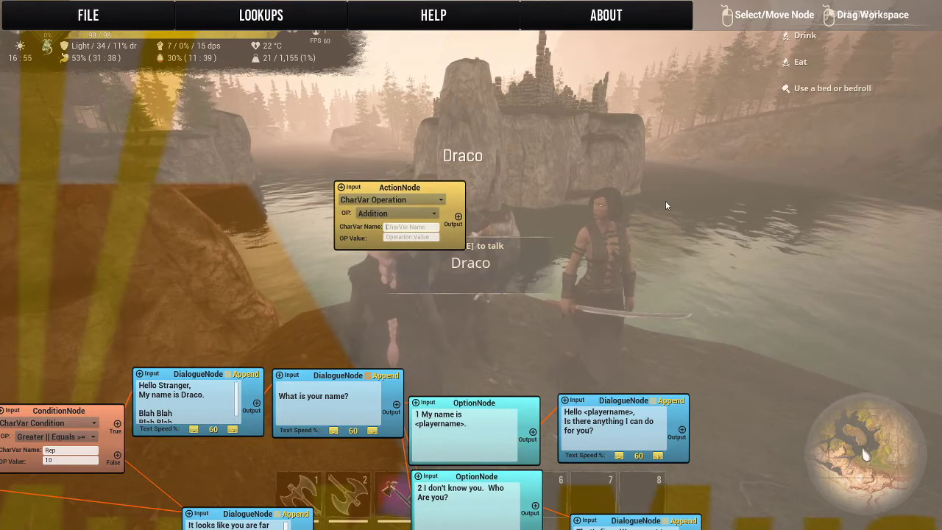
type("Rep")
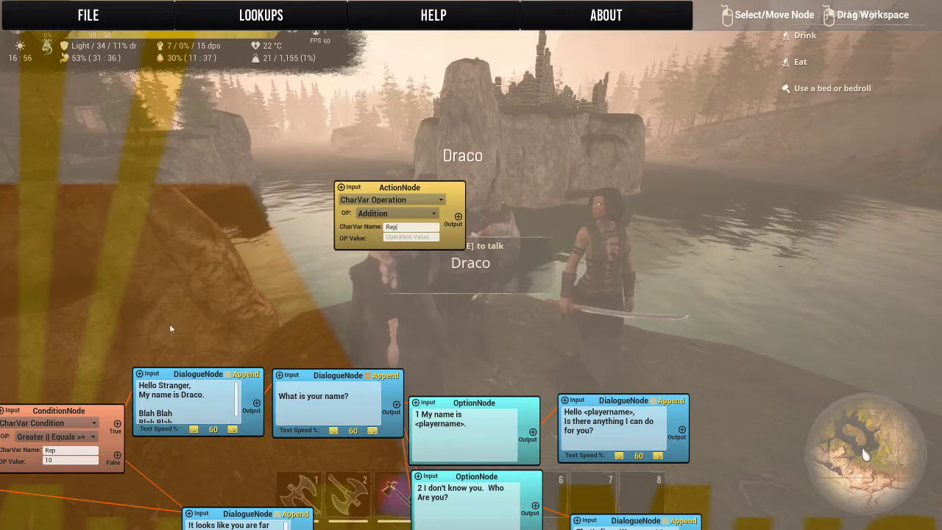
left_click(433, 237)
type("5")
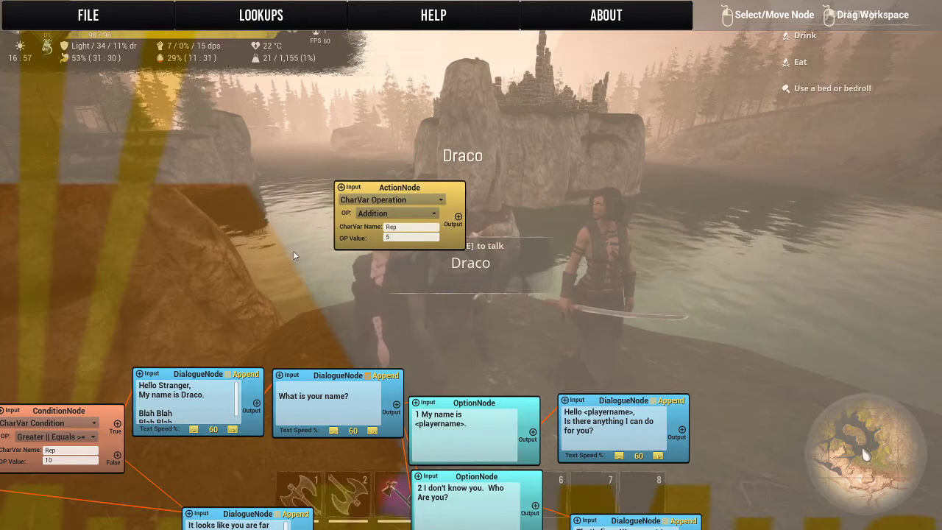
- Pan the graph around the CharVar node and reopen its action-type list
left_click_drag(393, 124, 423, 155)
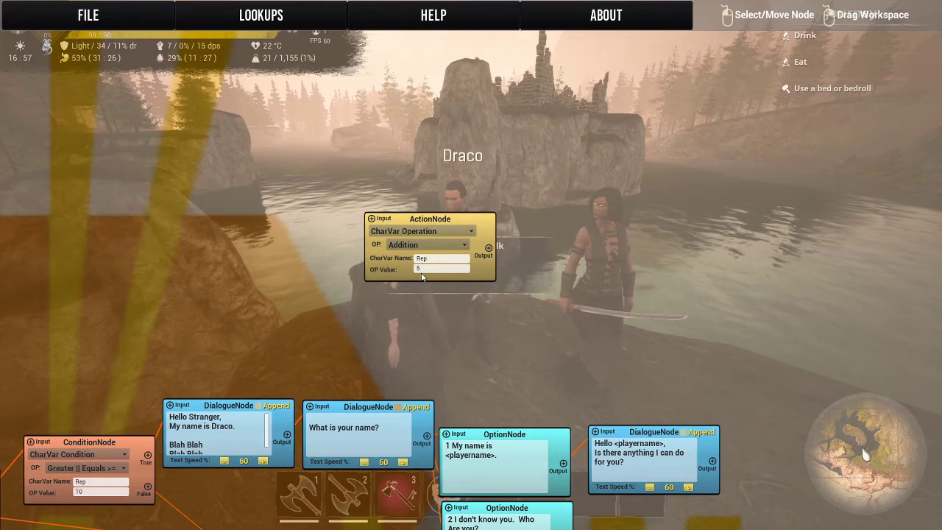
left_click(399, 233)
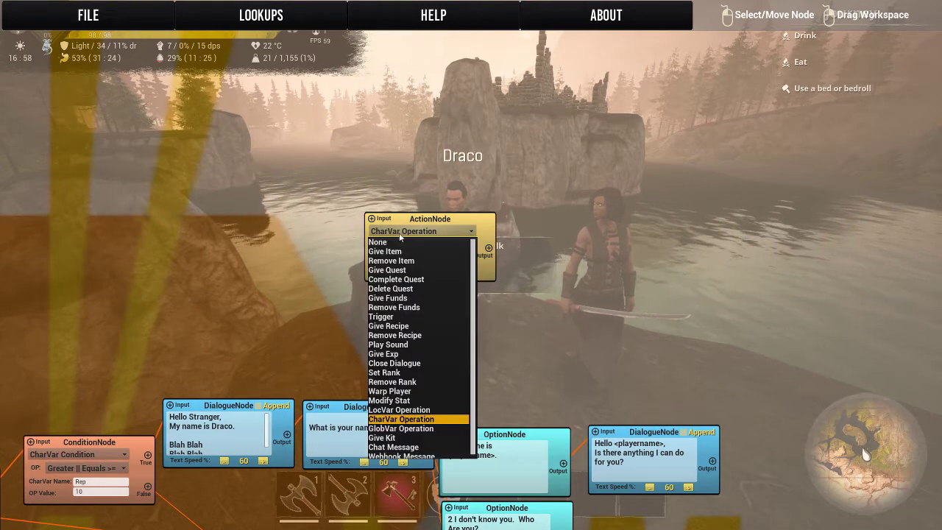
left_click(295, 309)
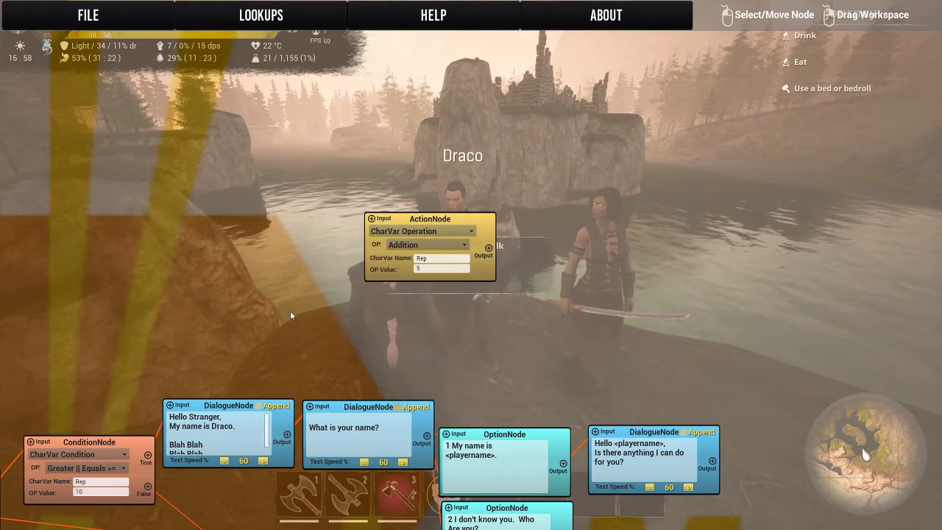
left_click_drag(295, 314, 269, 353)
left_click(373, 272)
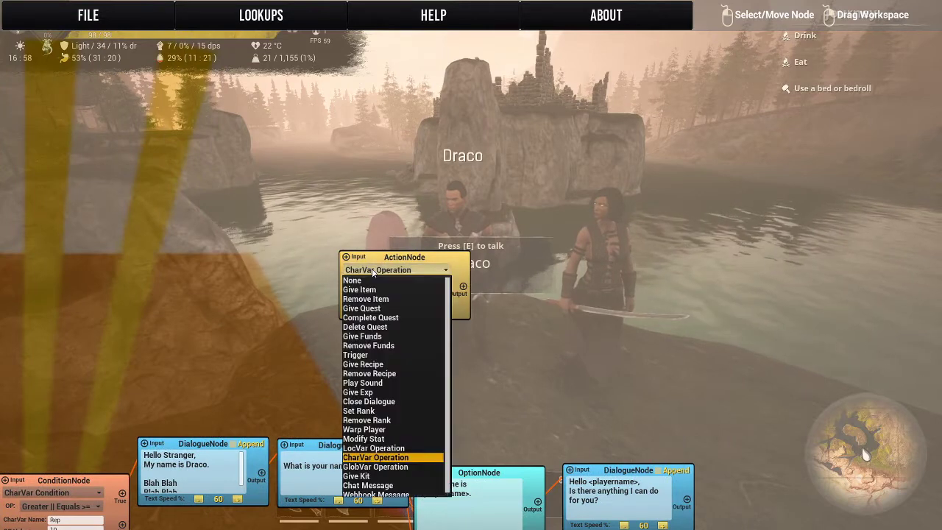
left_click_drag(247, 394, 257, 345)
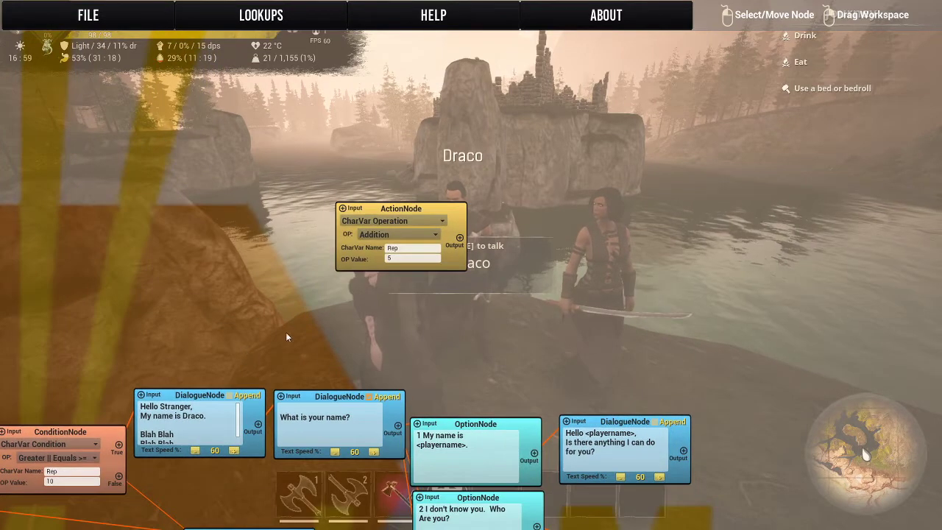
left_click(391, 221)
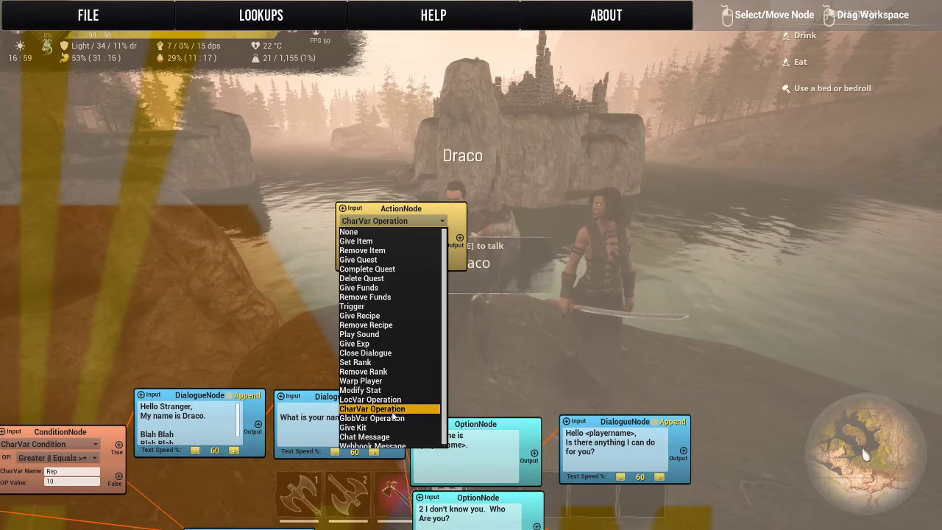
scroll(392, 405, "down", 1)
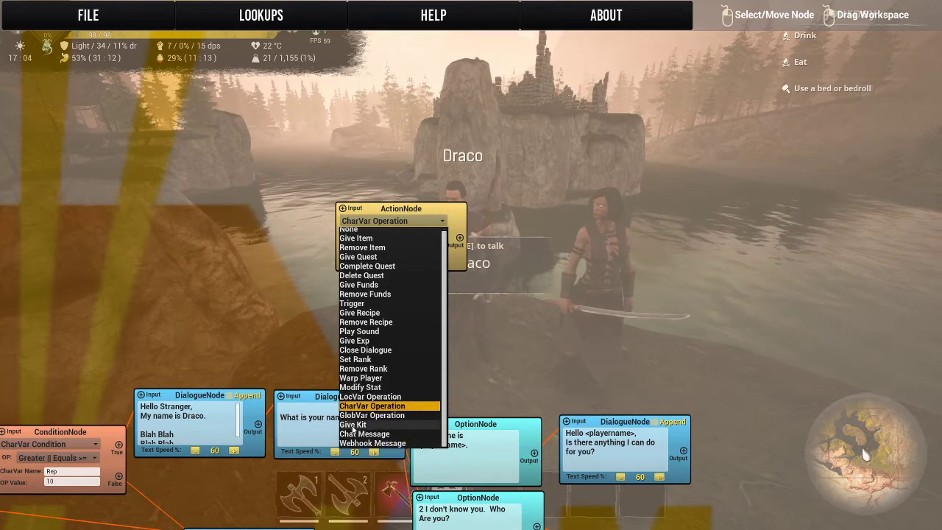
- Try Give Kit and Chat Message actions, browsing their kit and chat type lists unchanged
left_click(355, 425)
left_click(389, 235)
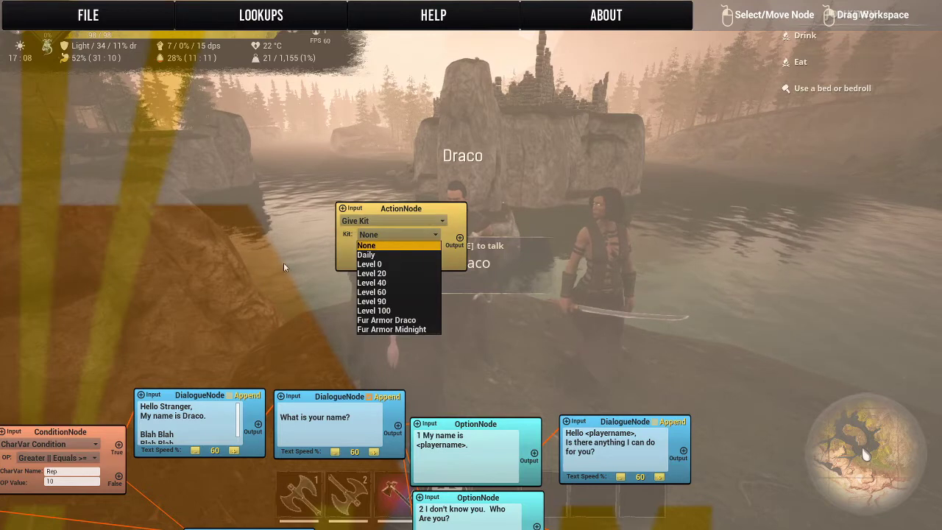
left_click(352, 265)
left_click(390, 221)
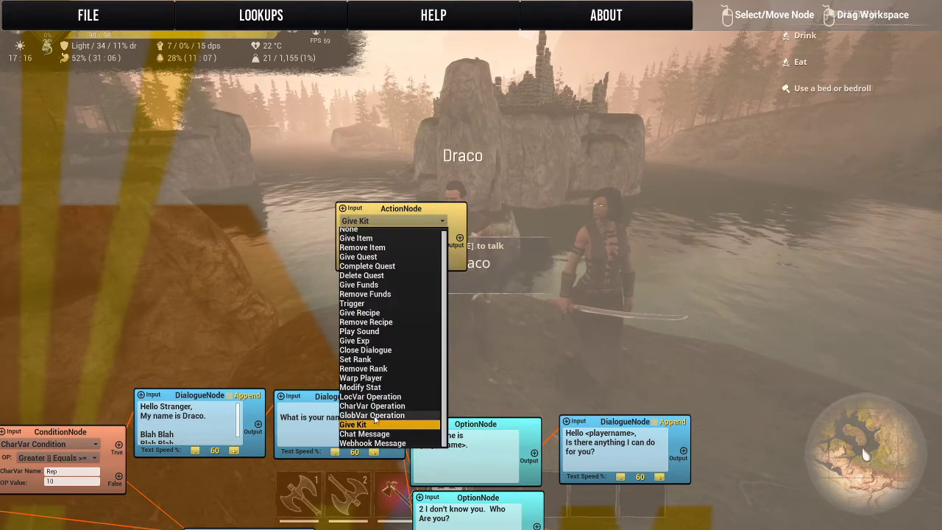
left_click(346, 434)
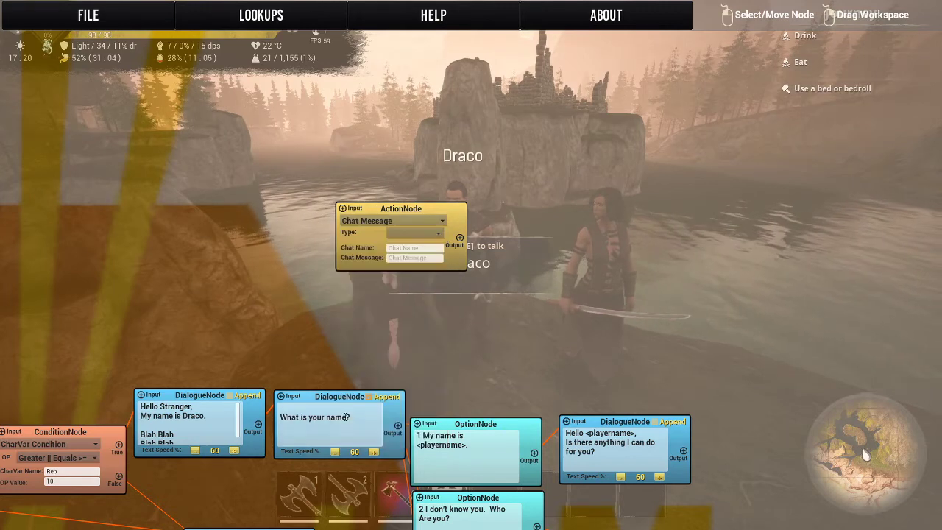
left_click(431, 234)
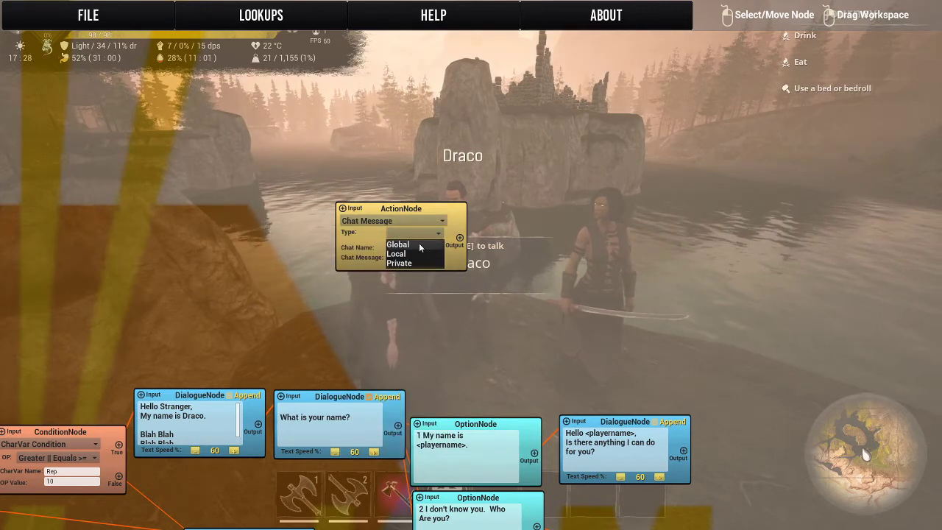
left_click(384, 252)
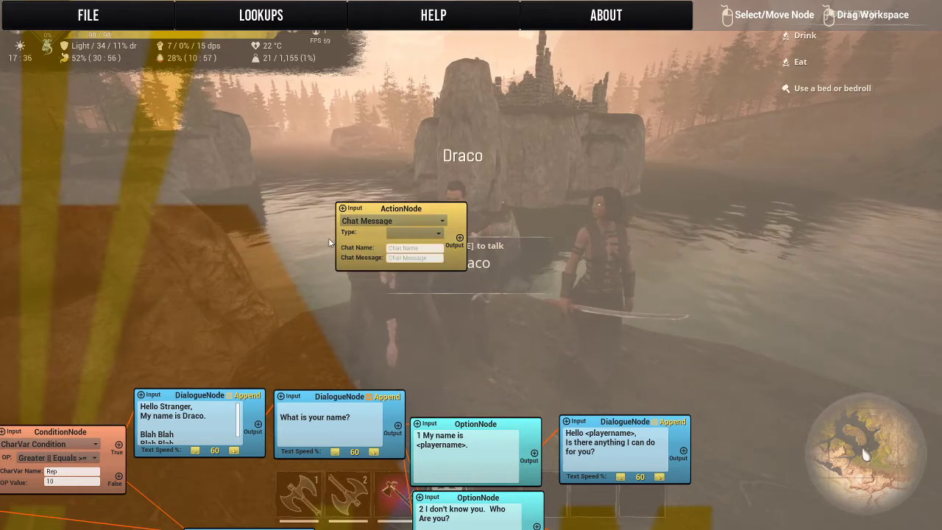
left_click(425, 248)
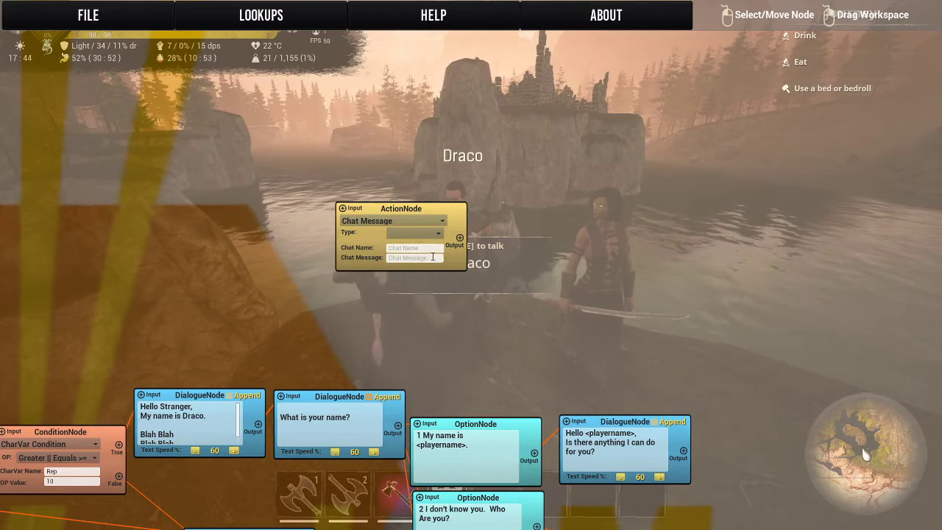
- Try Webhook Message, then reset the action to None and pan the graph right
left_click(391, 221)
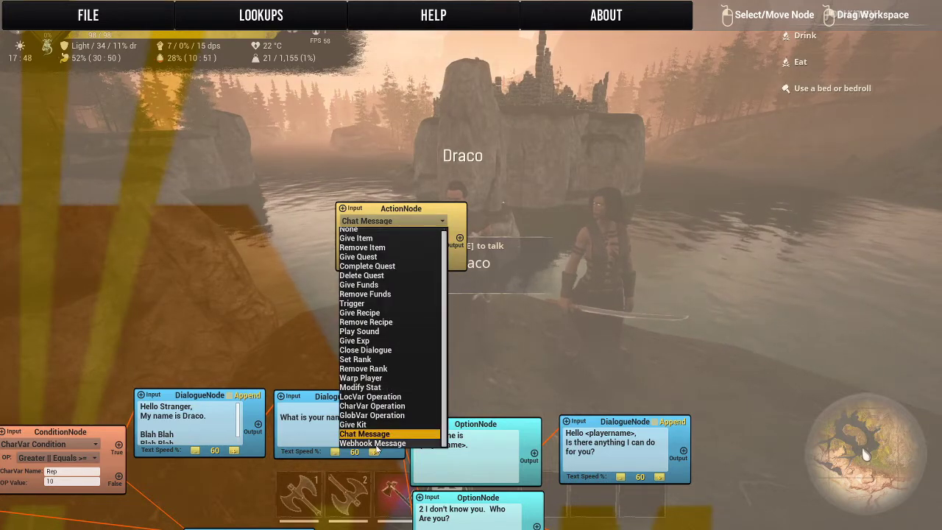
left_click(350, 444)
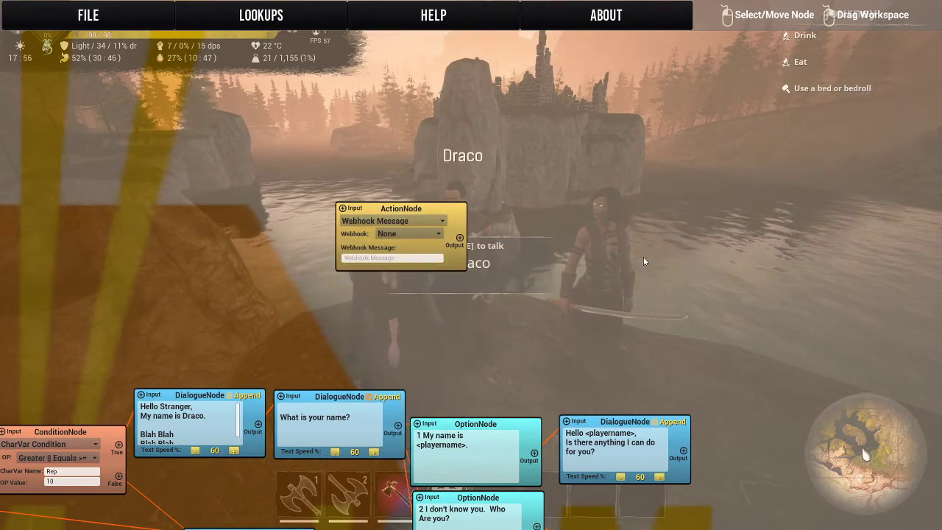
left_click(385, 234)
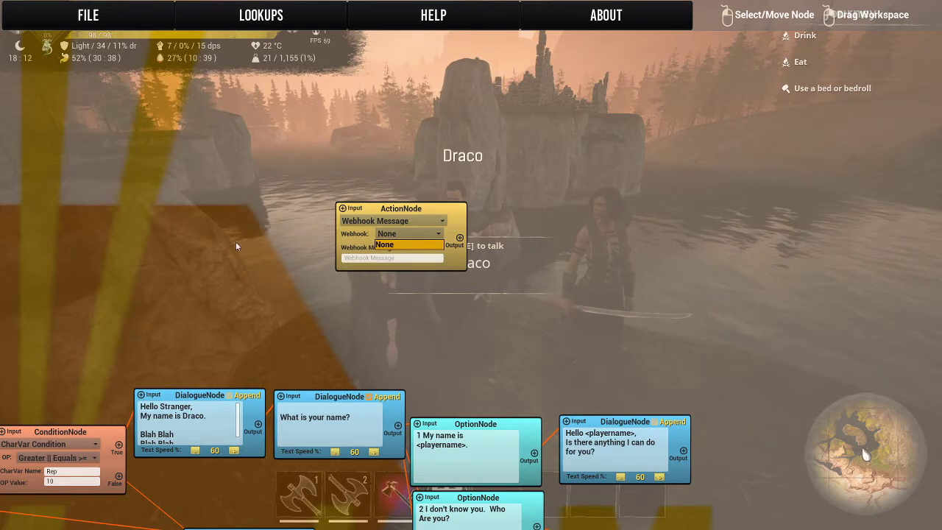
left_click(351, 258)
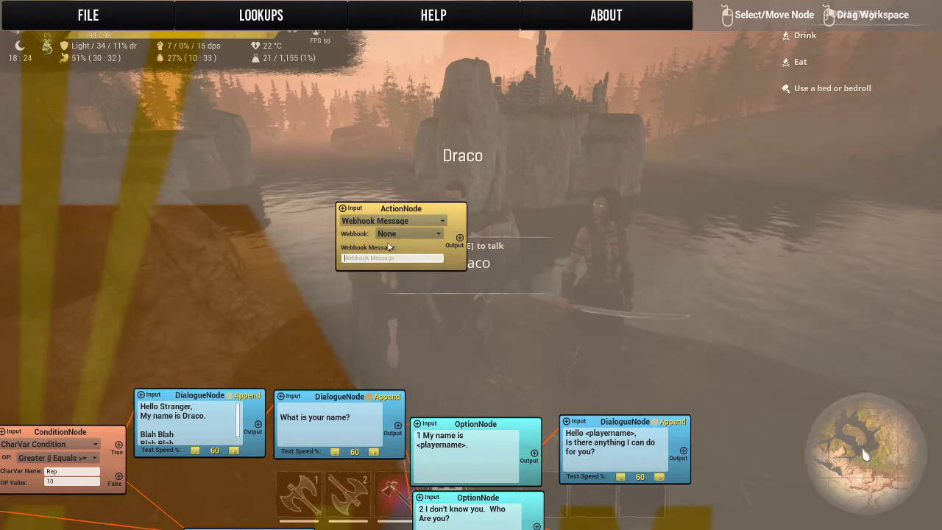
left_click(366, 221)
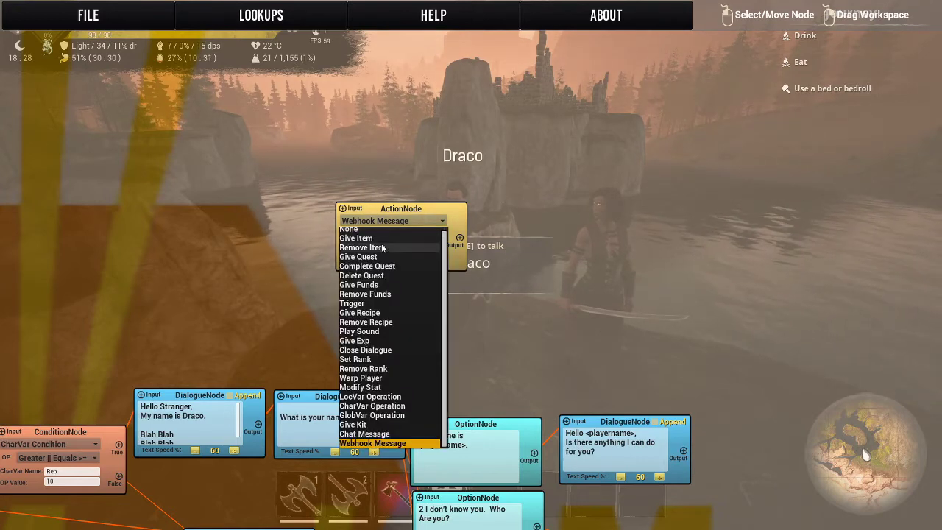
left_click(382, 231)
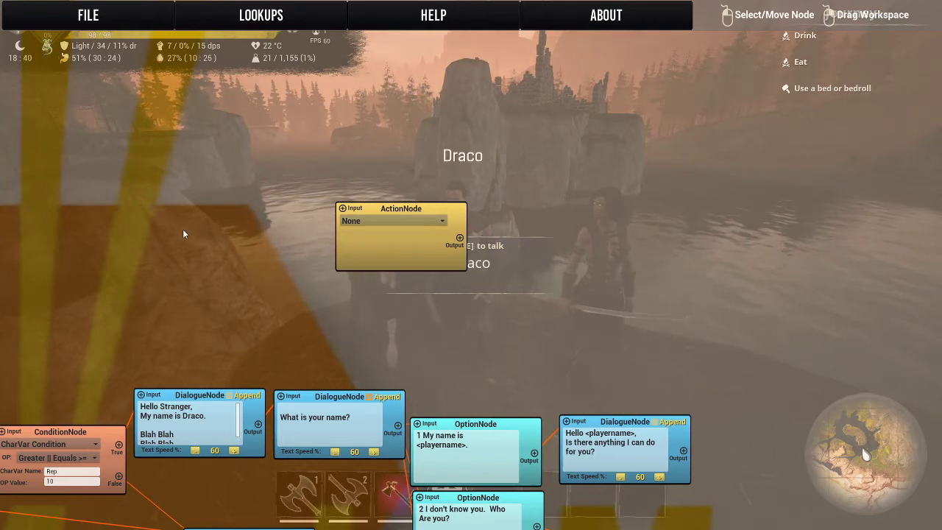
left_click_drag(183, 228, 488, 104)
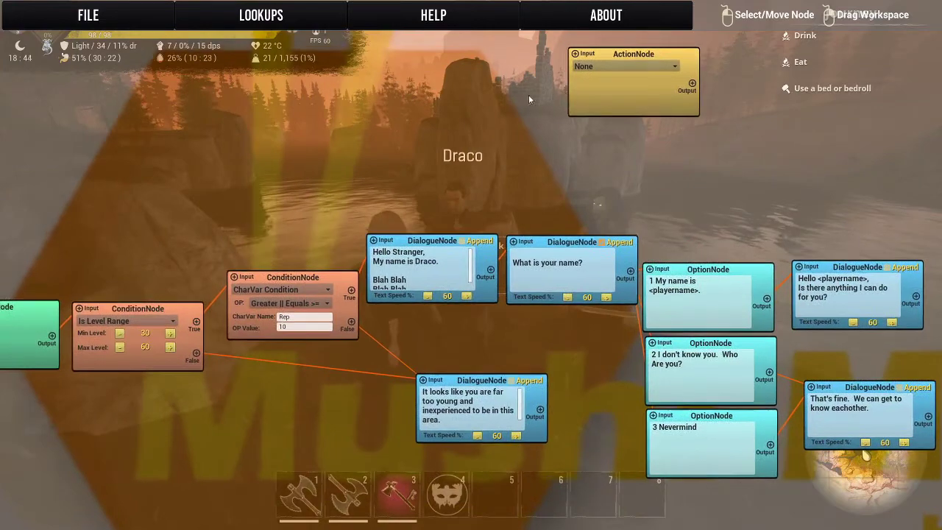
- Move the action node beside the too-young dialogue node and make it a CharVar Operation
left_click_drag(385, 207, 478, 296)
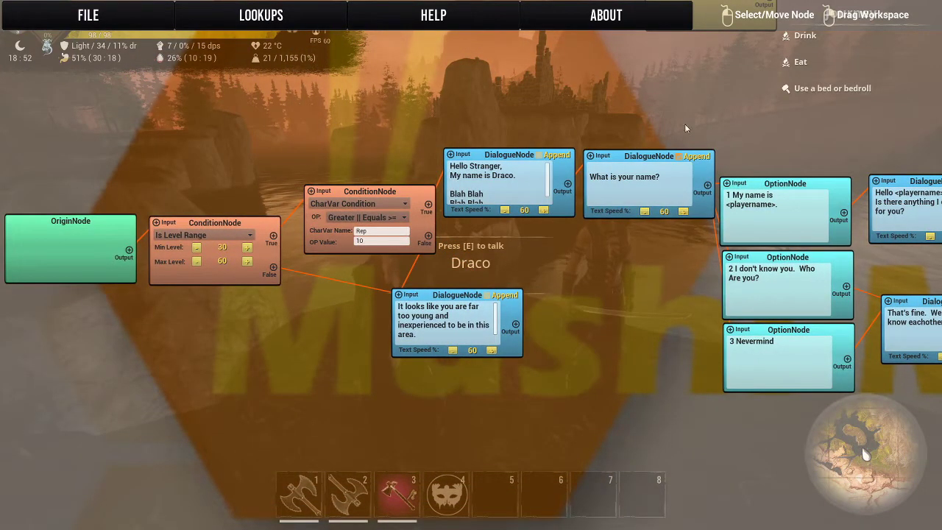
left_click_drag(693, 146, 569, 171)
left_click_drag(603, 46, 484, 388)
left_click_drag(476, 316, 559, 229)
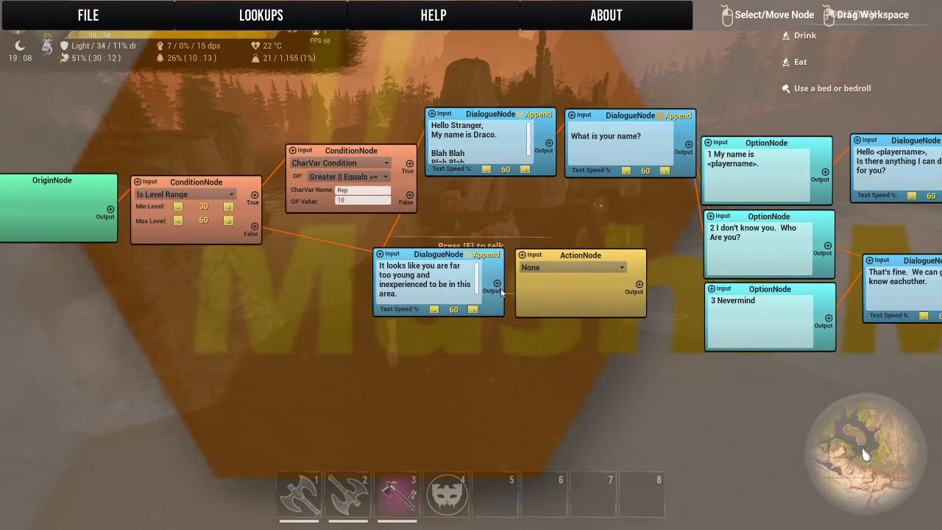
left_click(534, 268)
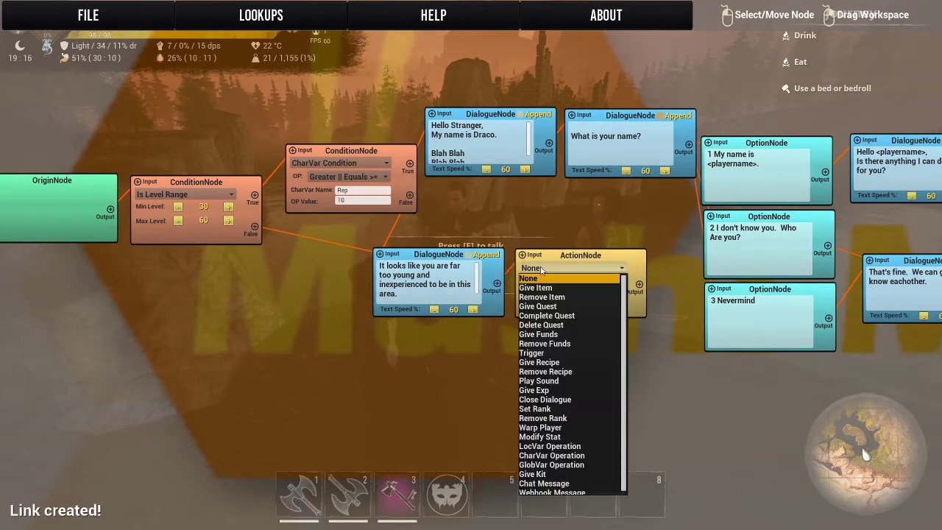
scroll(574, 442, "down", 1)
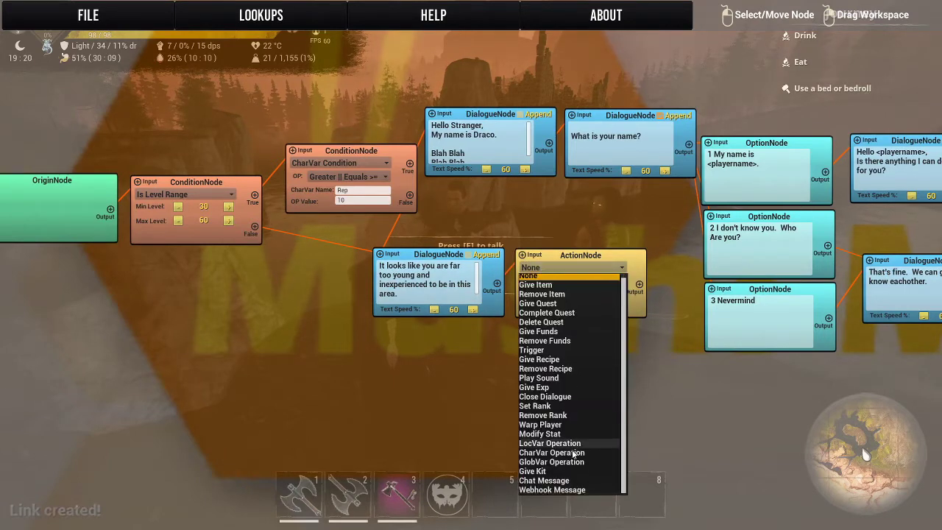
left_click(530, 454)
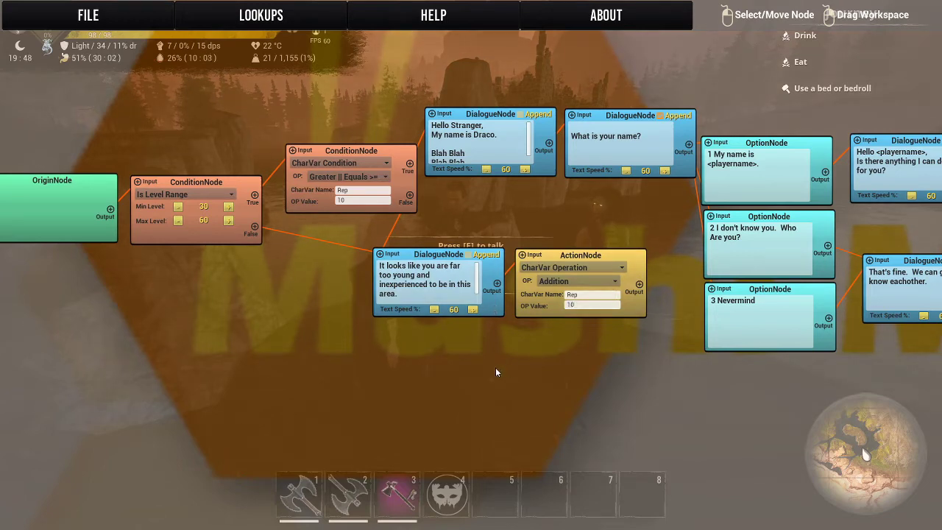
- Arrange the too-young dialogue node and Rep action side by side, with the option nodes visible
left_click_drag(464, 214, 162, 223)
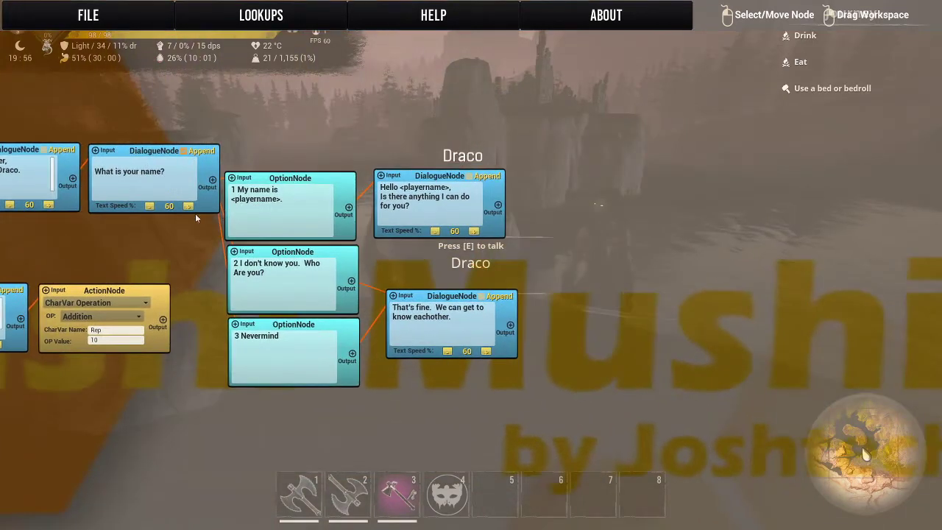
left_click_drag(111, 261, 553, 89)
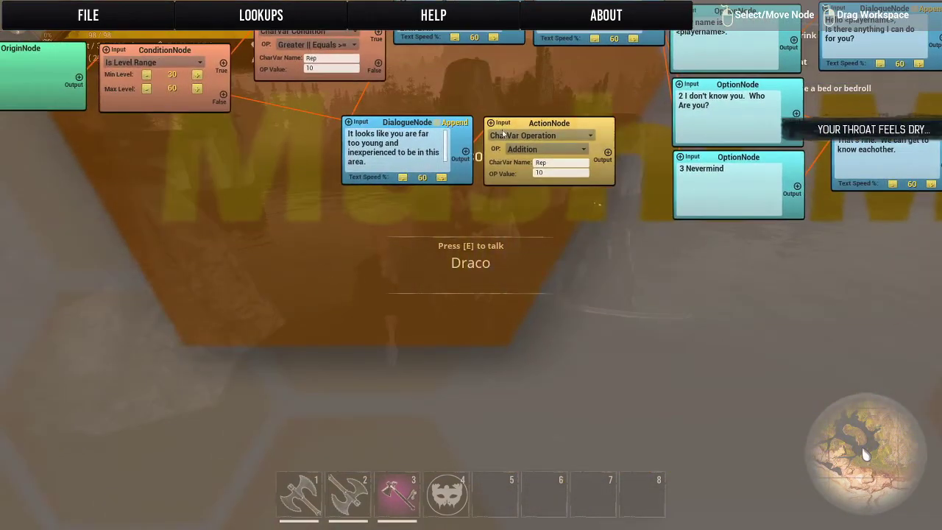
left_click_drag(406, 122, 280, 133)
left_click_drag(570, 124, 447, 133)
left_click_drag(538, 93, 426, 146)
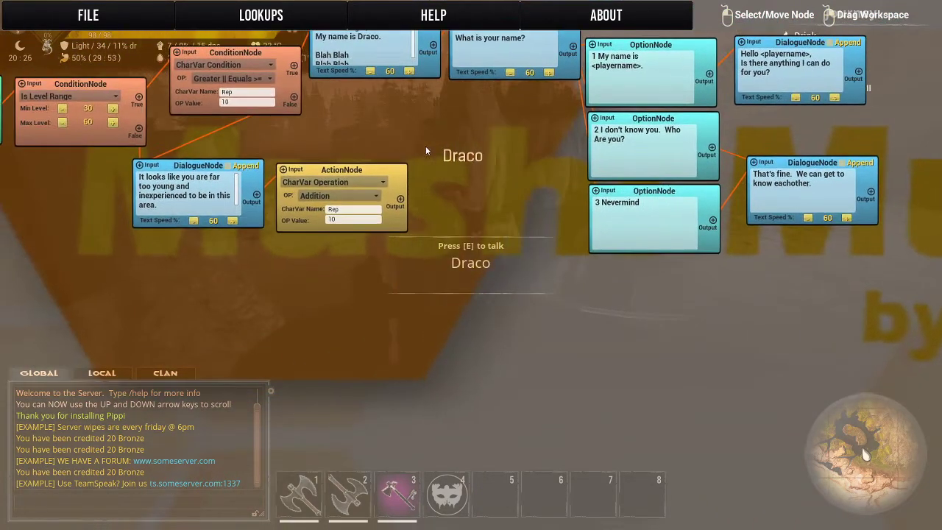
right_click(467, 202)
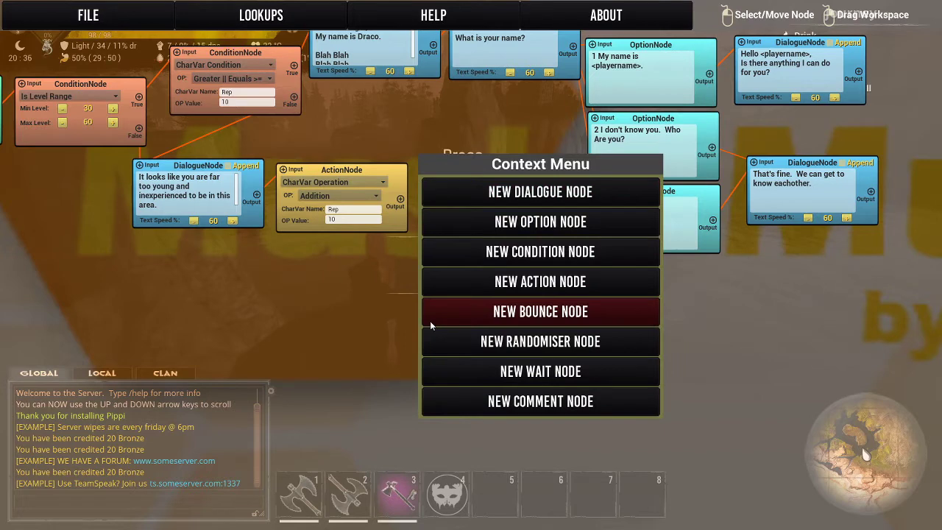
- Add a Close Dialogue action node and place it beside the Rep +10 action
left_click(446, 279)
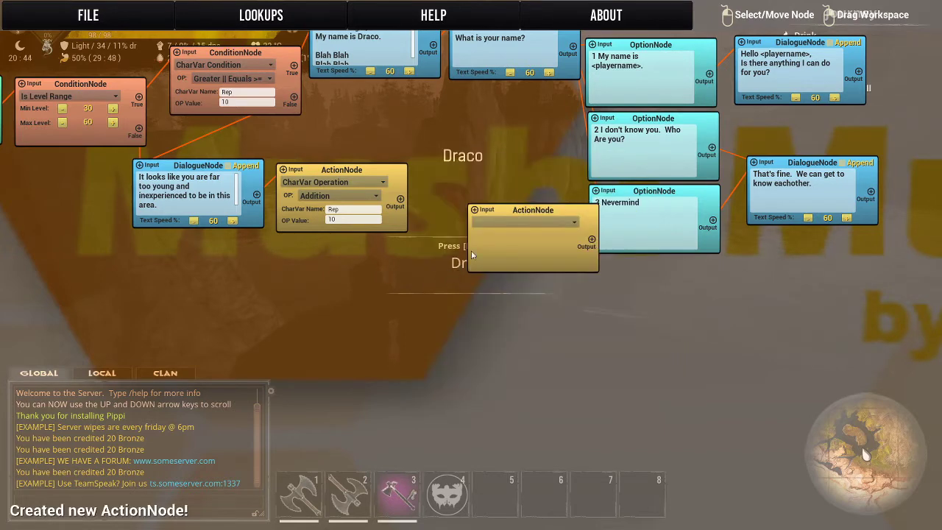
left_click(500, 222)
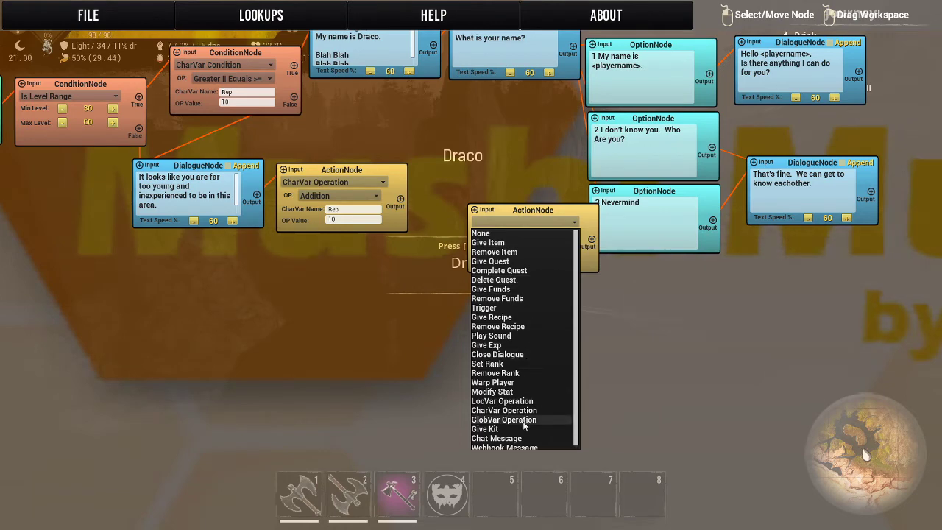
scroll(498, 438, "down", 1)
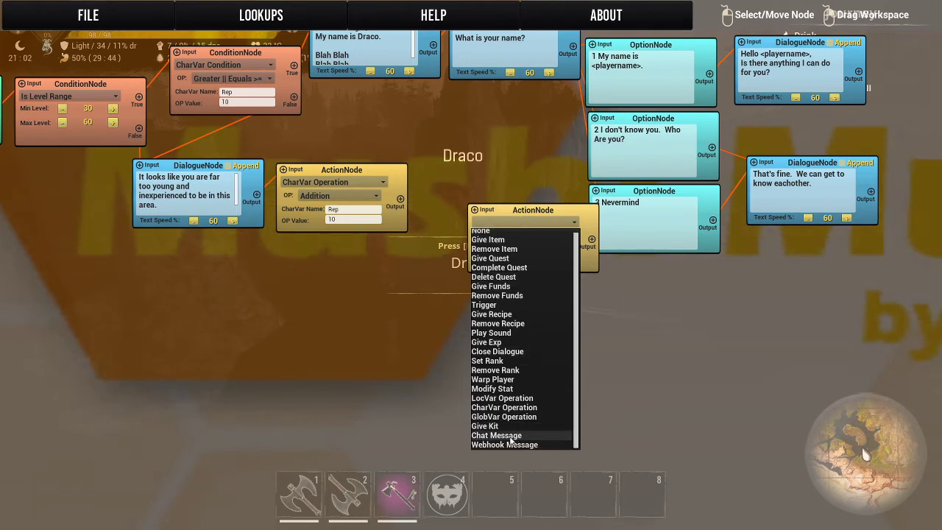
left_click(479, 352)
left_click_drag(506, 219, 718, 276)
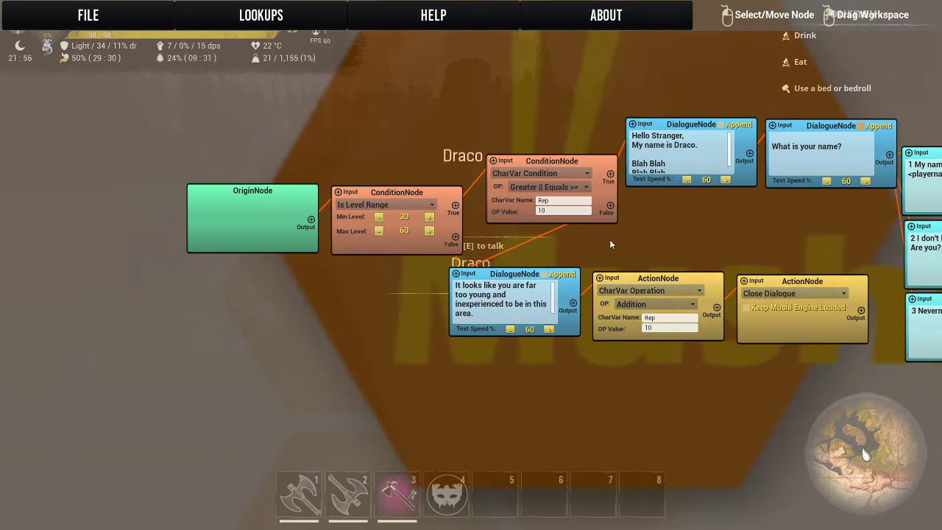
- Save Draco's dialogue script
left_click_drag(608, 246, 565, 269)
left_click(120, 25)
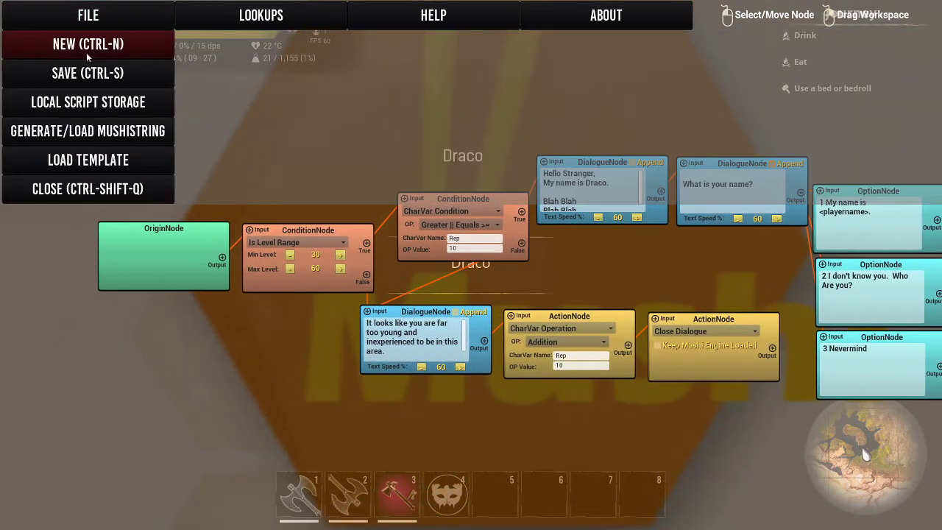
left_click(56, 75)
- Close the dialogue editor and Draco's Thespian Config window
left_click(68, 19)
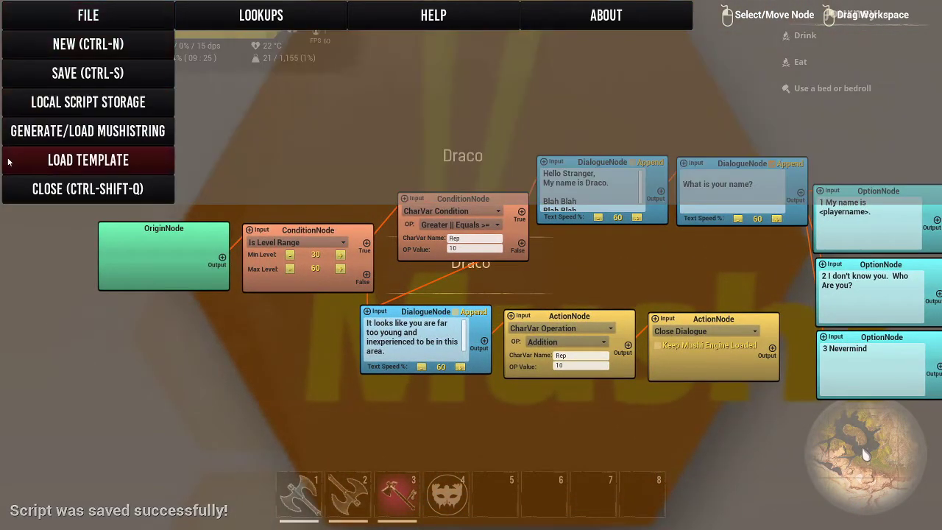
left_click(46, 193)
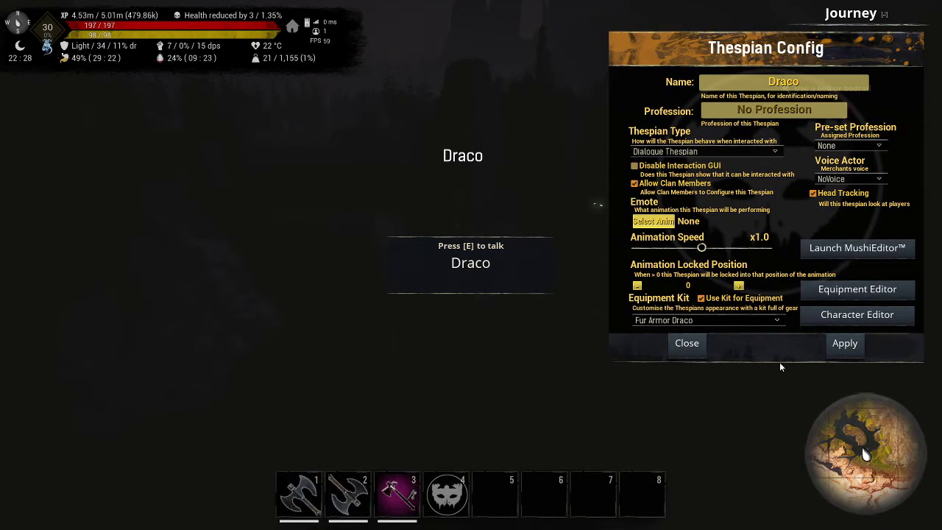
left_click(685, 345)
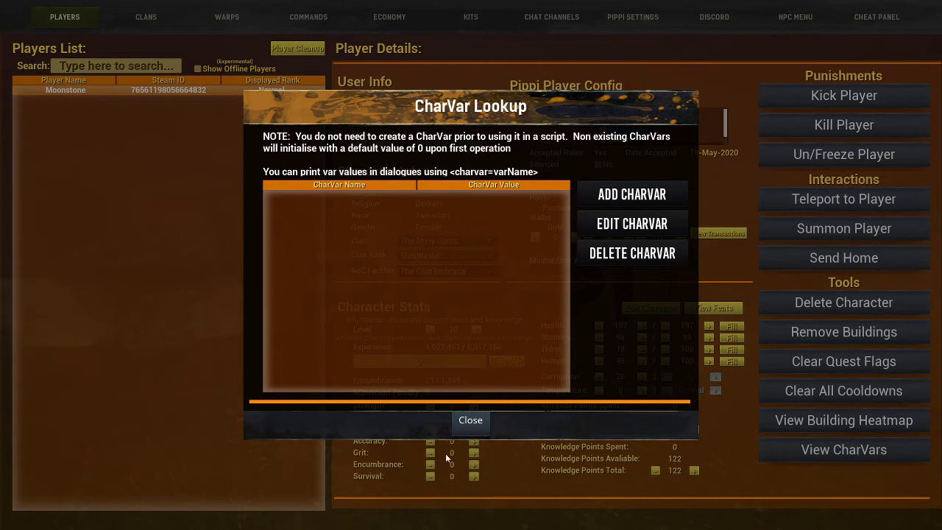
- Dismiss the empty CharVar list, exit the admin panel, and walk toward Draco
left_click(468, 422)
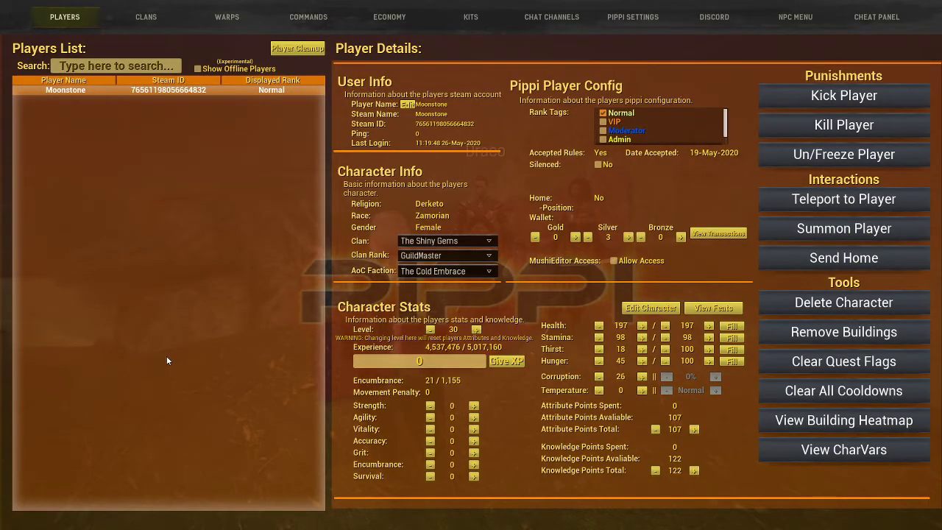
key("Escape")
key("w")
key("w")
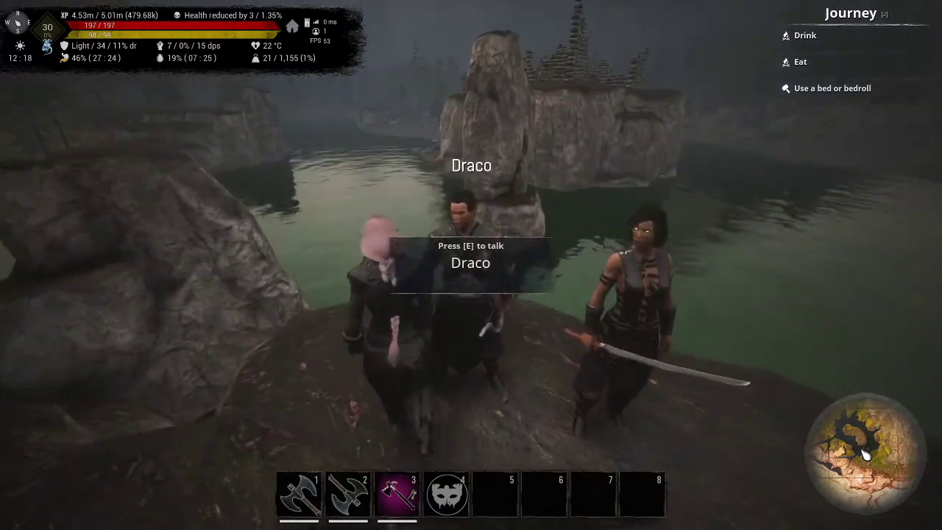
- Talk to Draco to get his too-young rejection, step back, and bring up the pause menu
key("e")
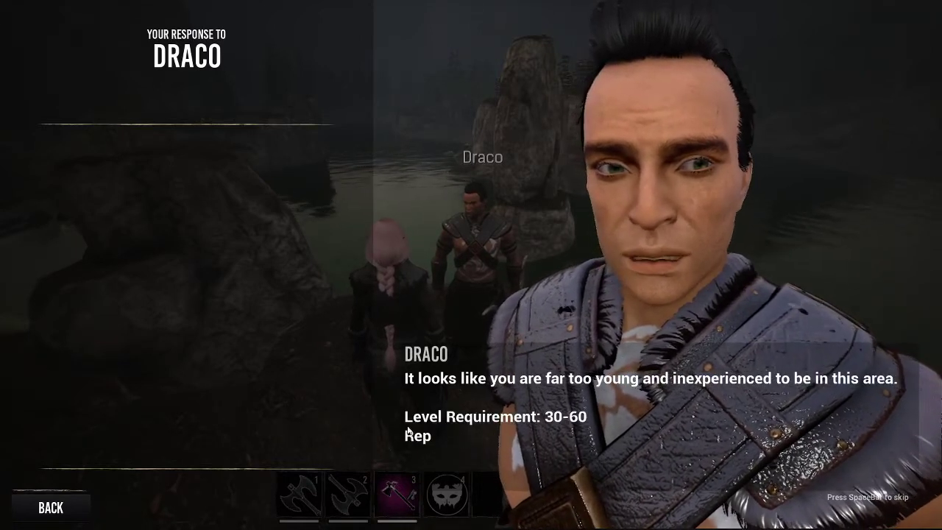
key("Escape")
key("s")
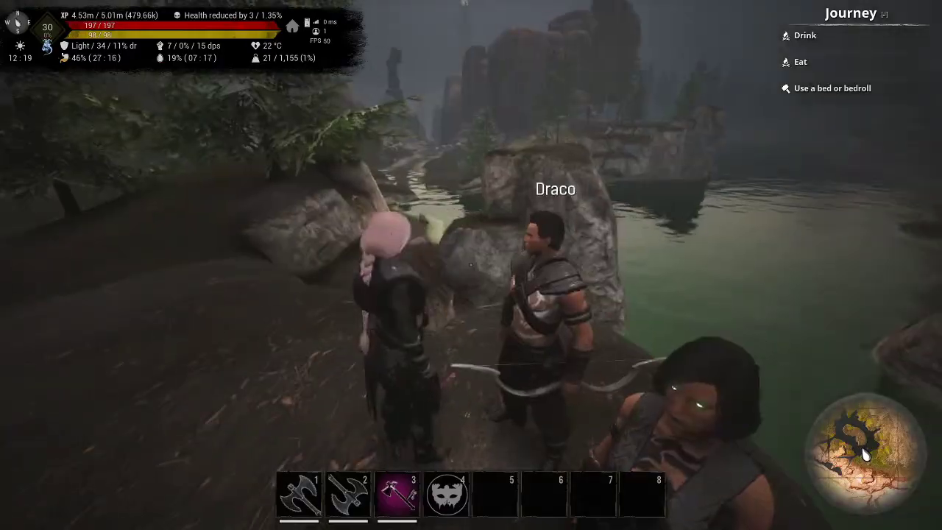
key("s")
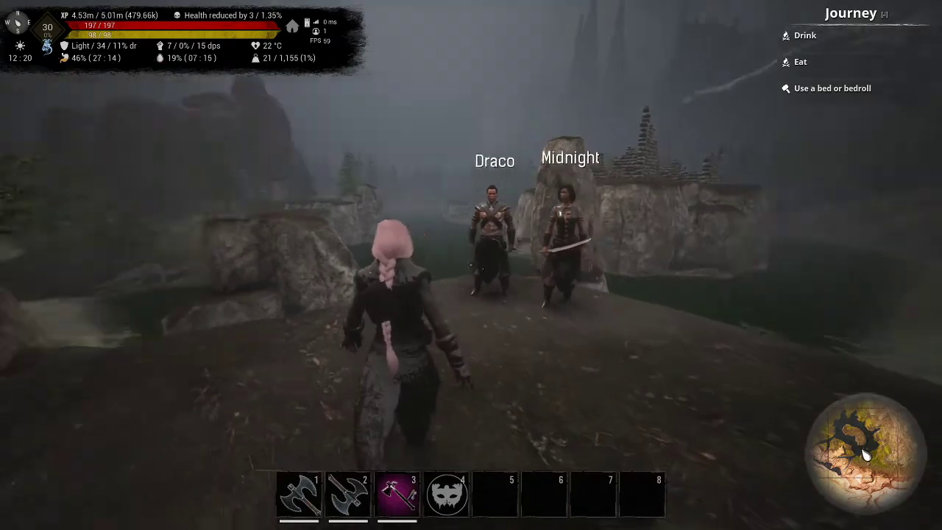
key("s")
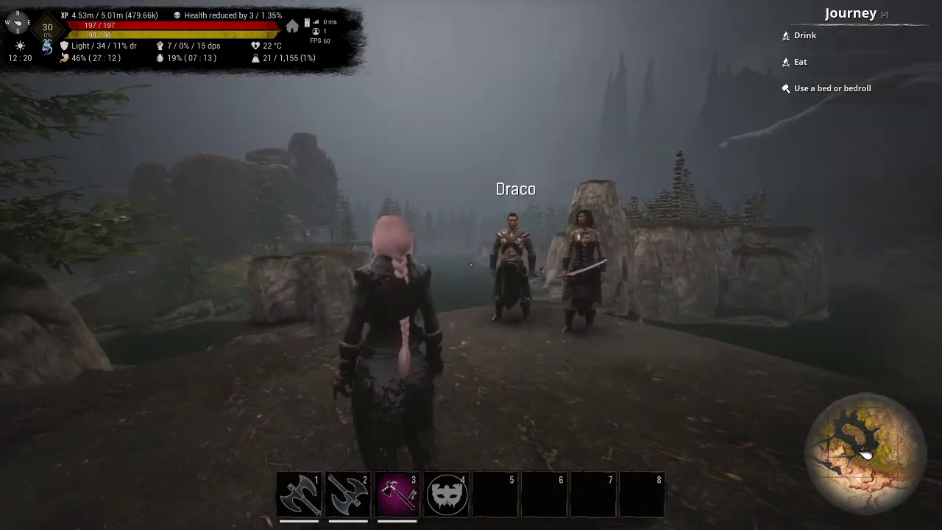
key("a")
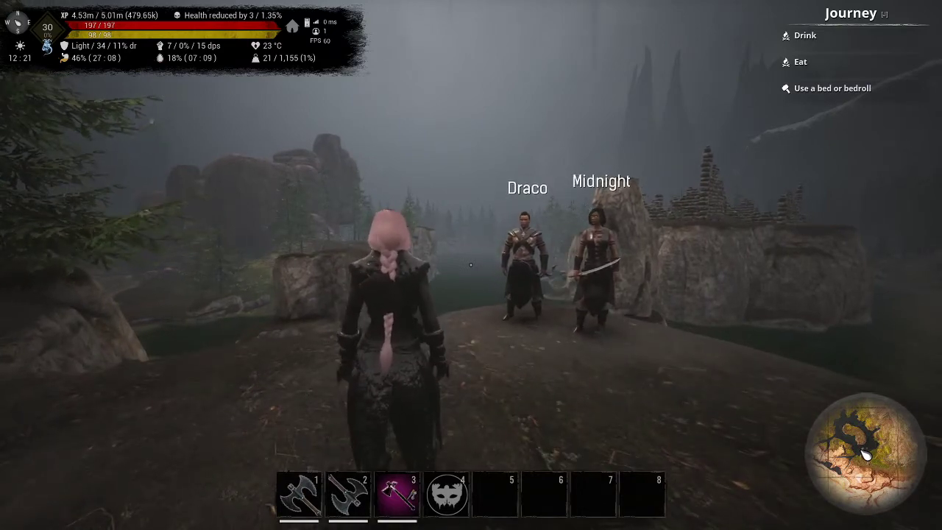
key("w")
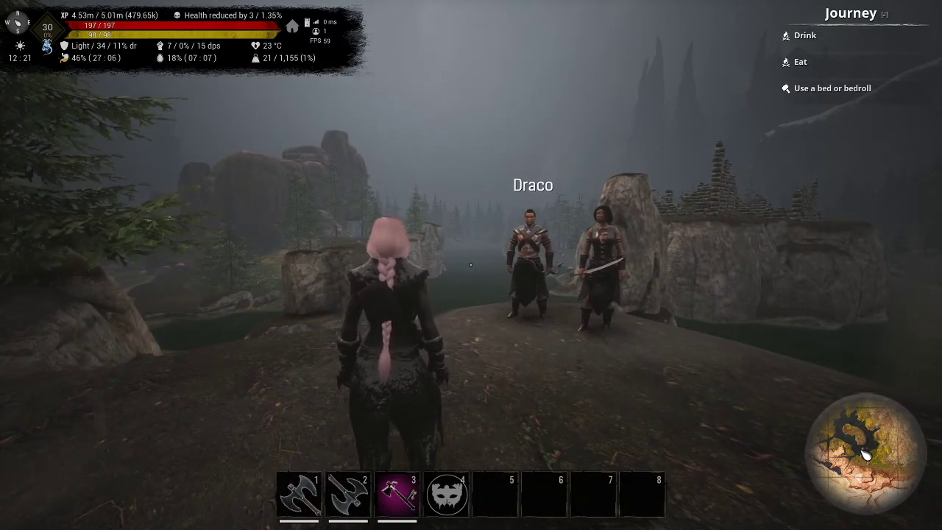
key("Escape")
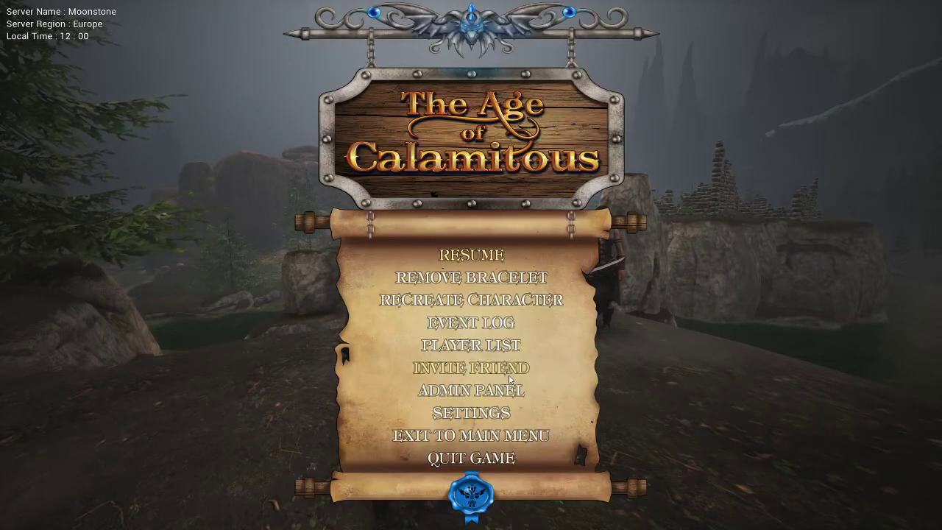
- Check in the admin panel that the player's Rep CharVar reads 10, then exit
left_click(471, 391)
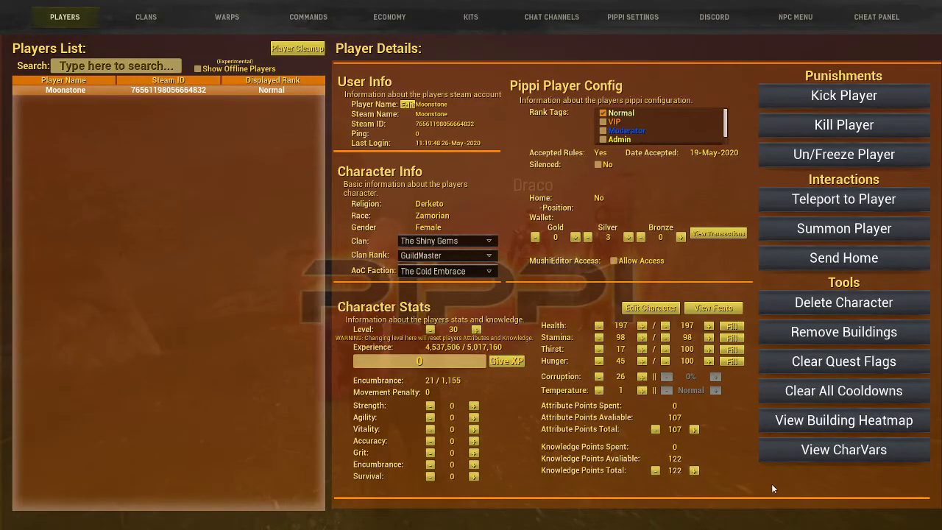
left_click(818, 460)
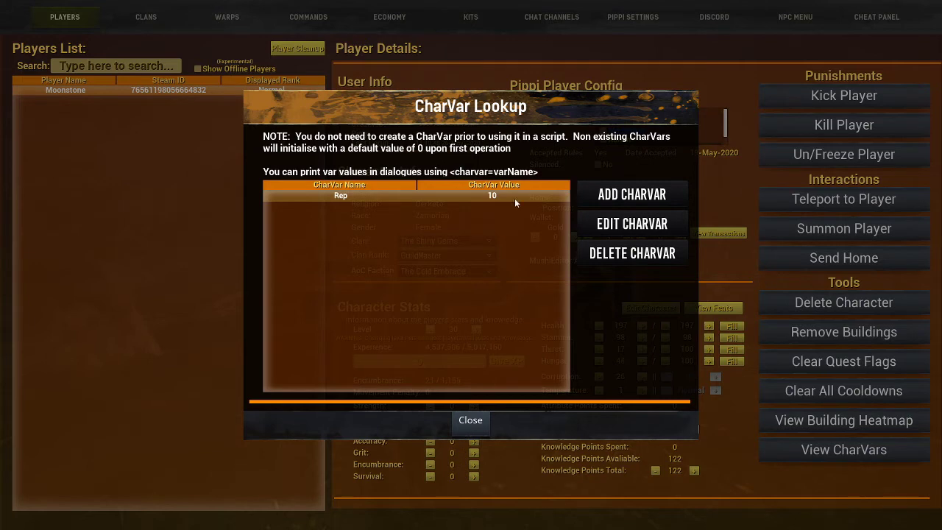
left_click(469, 424)
key("Escape")
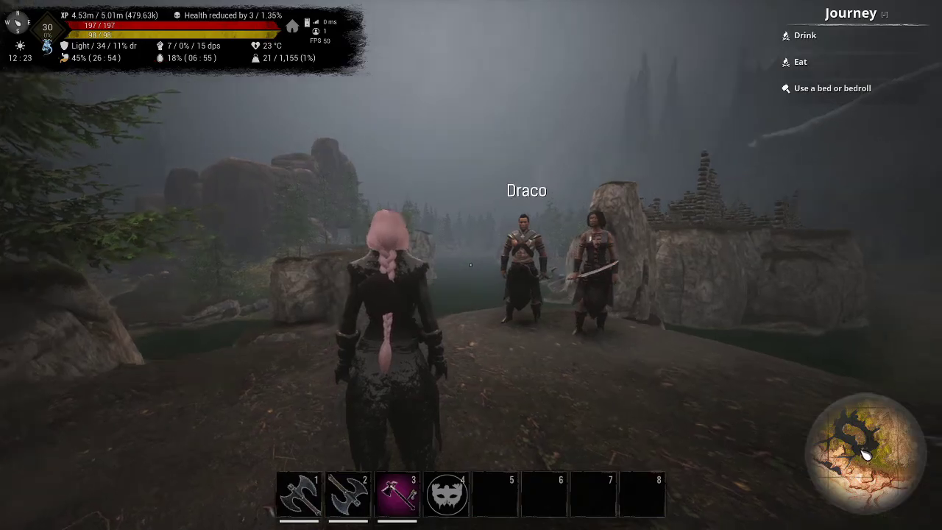
- Talk to Draco, answer his greeting with option 1 'My name is…', then leave
key("w")
key("e")
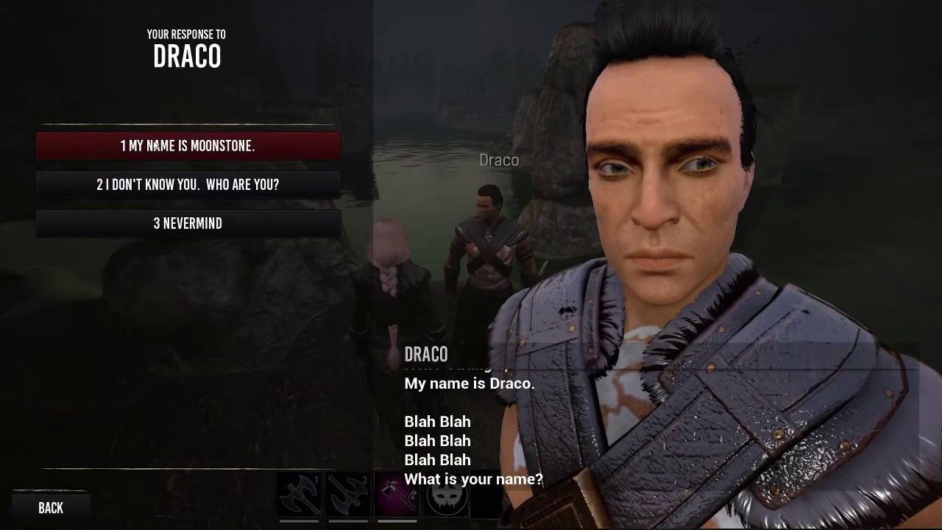
left_click(120, 144)
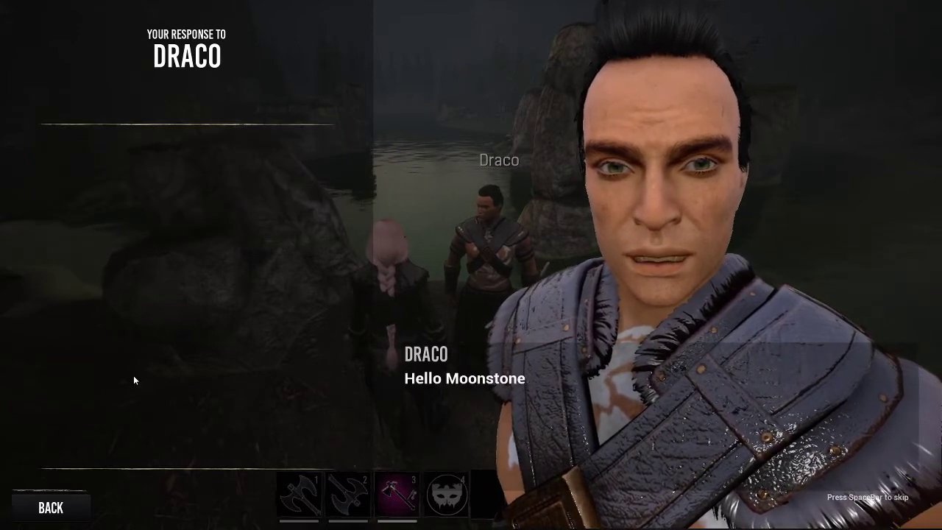
left_click(72, 511)
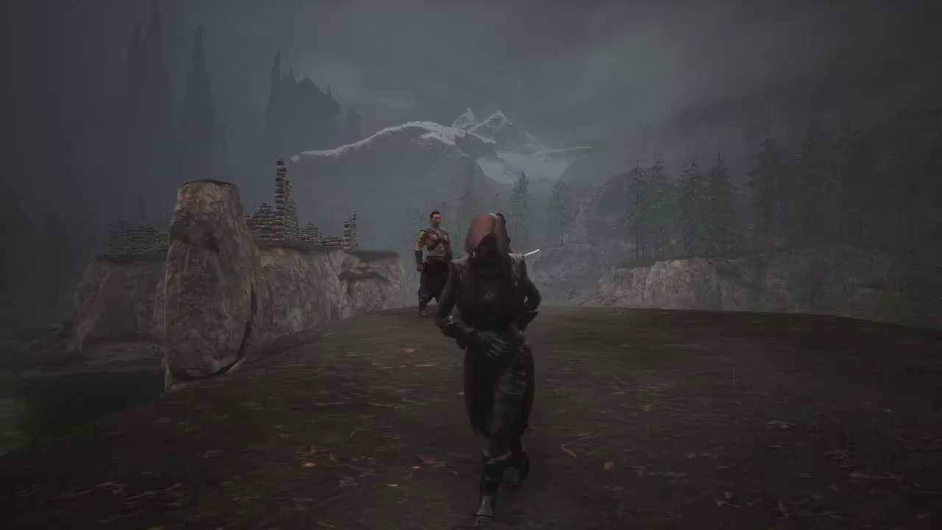